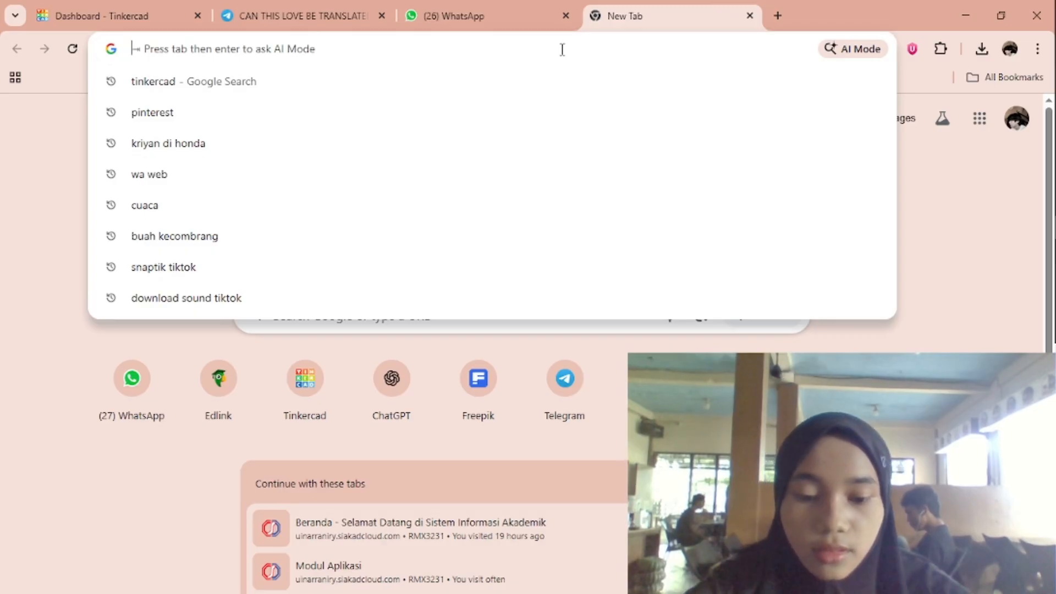
# Open the Tinkercad website, tinkercad.com, in the new browser tab.
pyautogui.write('tinker')
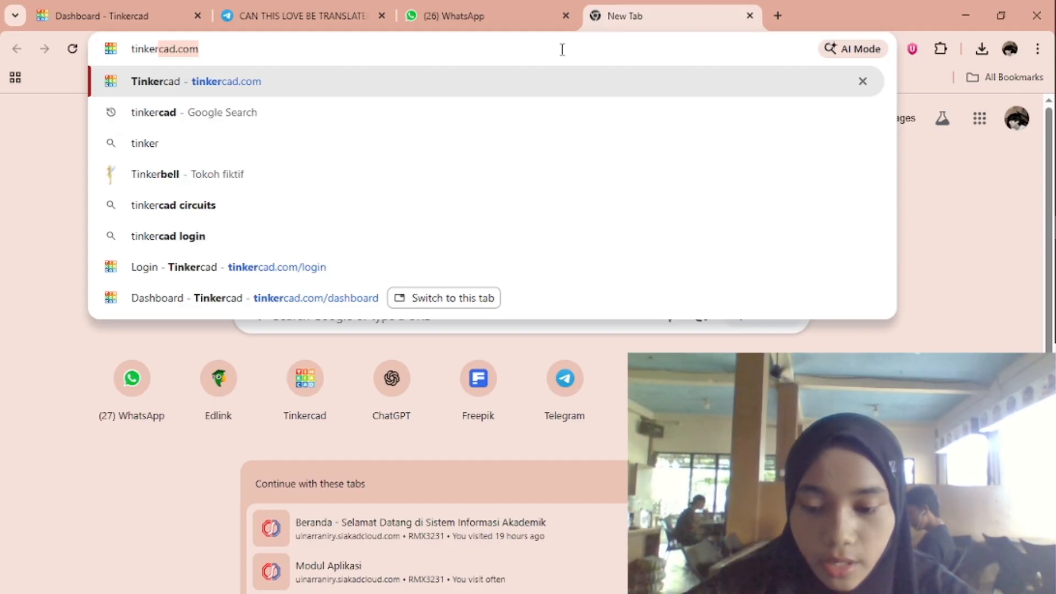
pyautogui.write('cad')
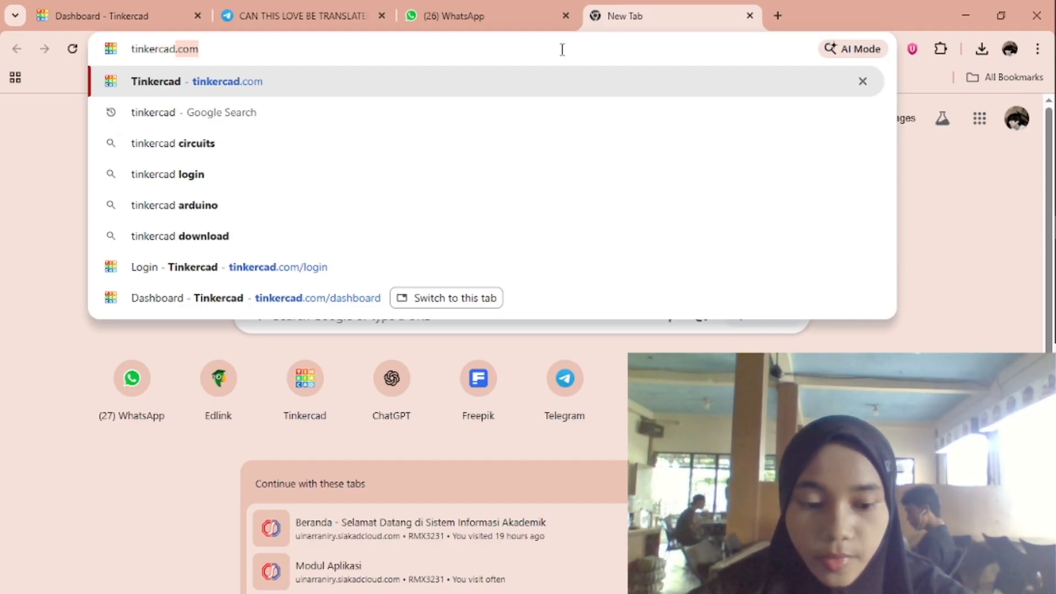
pyautogui.press('Return')
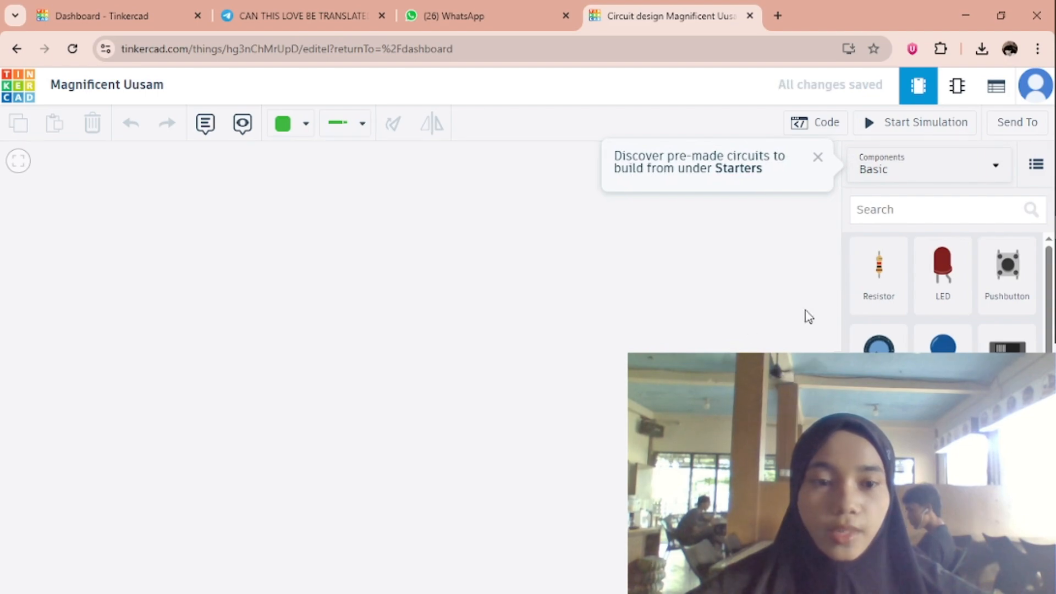
# Show all available components and place a full-size breadboard in the middle of the workplane.
pyautogui.click(889, 181)
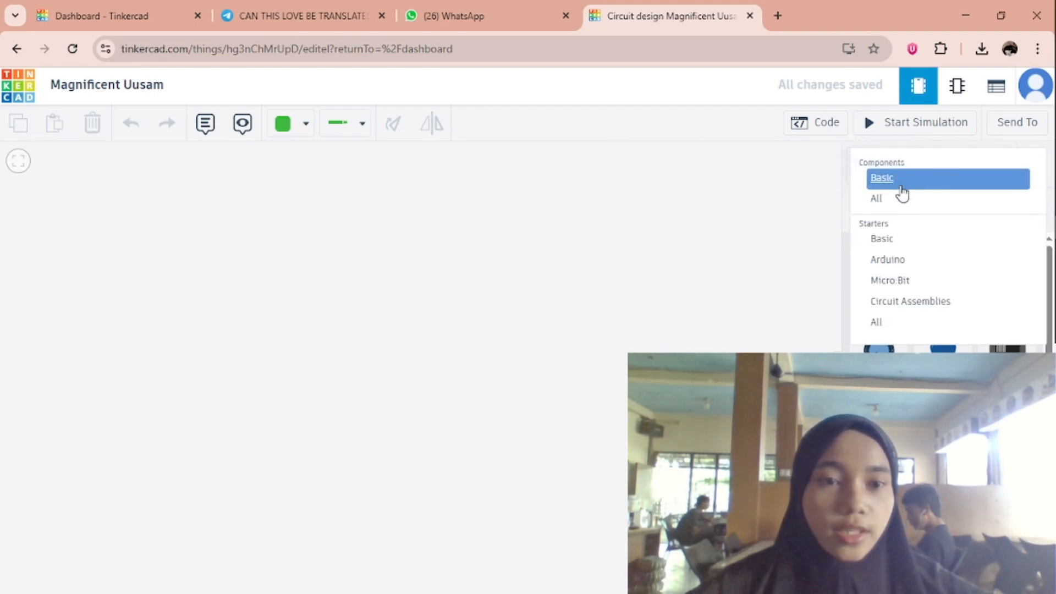
pyautogui.click(913, 205)
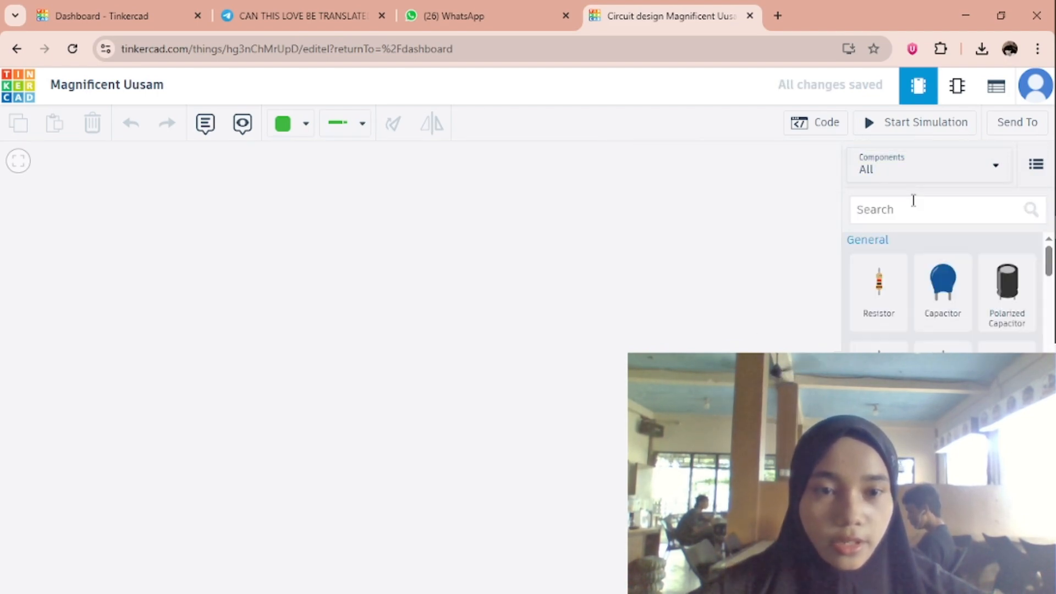
pyautogui.scroll(-2, 905, 341)
pyautogui.scroll(-10, 905, 341)
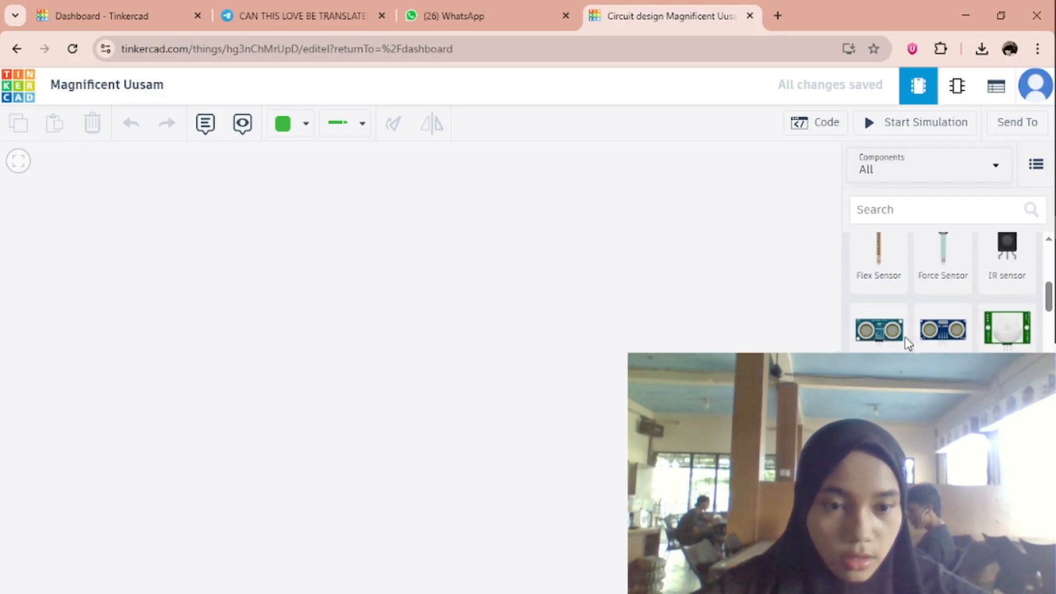
pyautogui.scroll(-10, 906, 335)
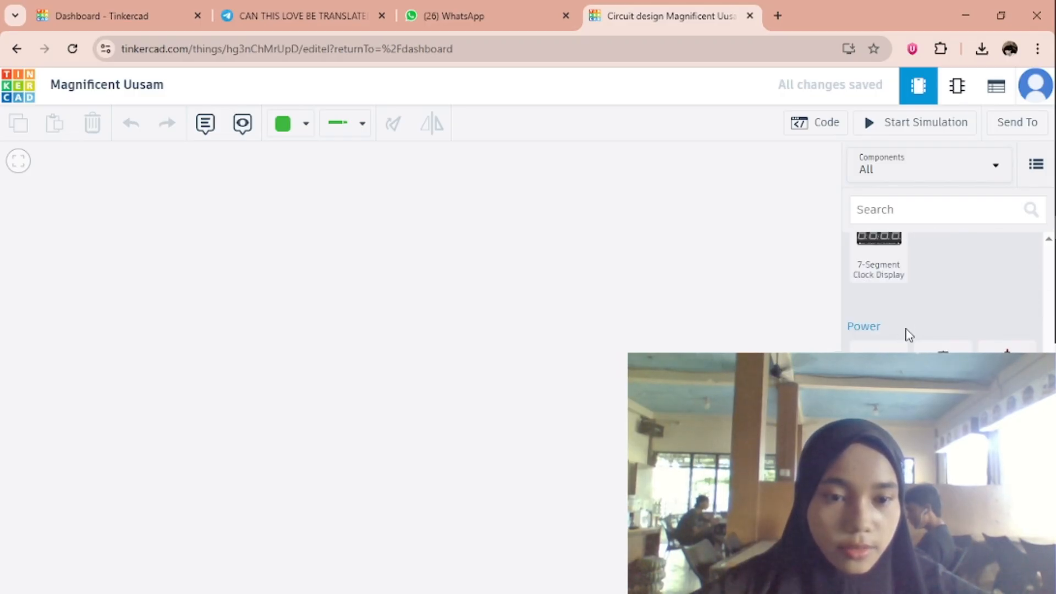
pyautogui.scroll(2, 878, 246)
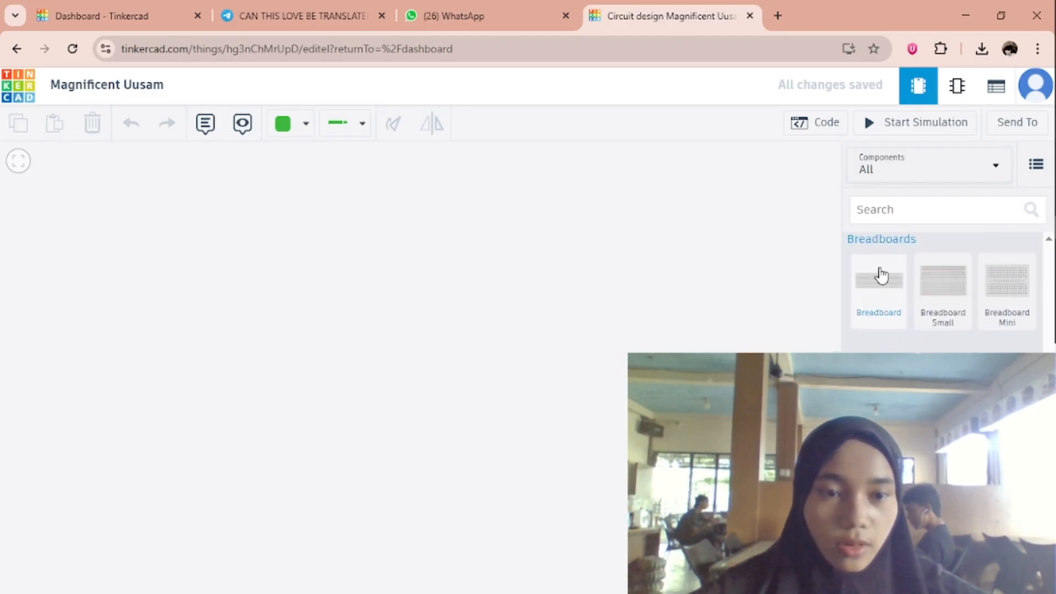
pyautogui.moveTo(760, 289); pyautogui.dragTo(476, 311)
pyautogui.click(825, 309)
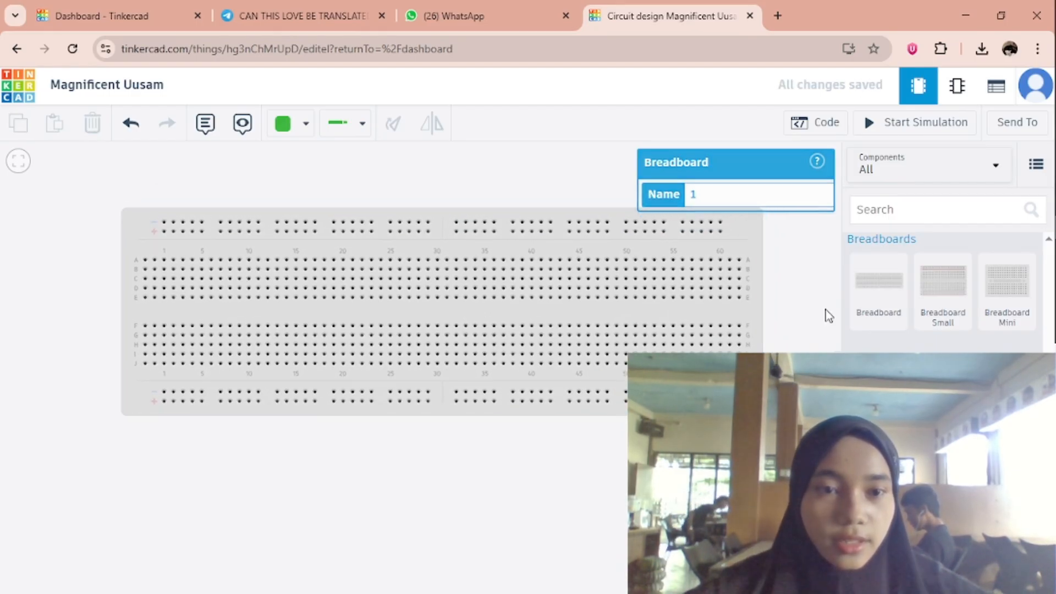
# Find the power supply component and place it beside the upper left corner of the breadboard.
pyautogui.click(885, 212)
pyautogui.write('p')
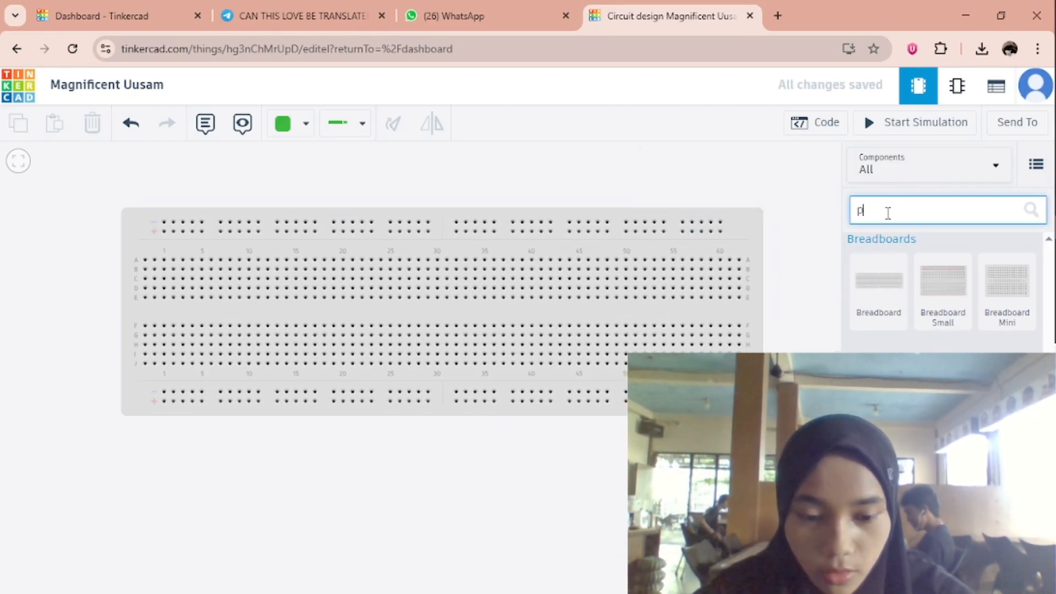
pyautogui.write('ower')
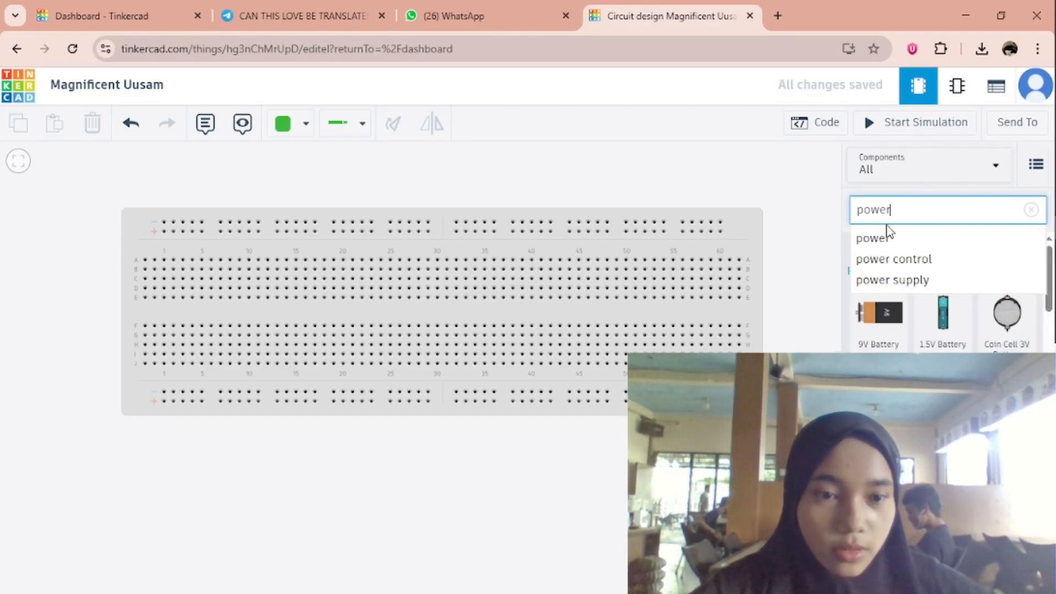
pyautogui.click(911, 288)
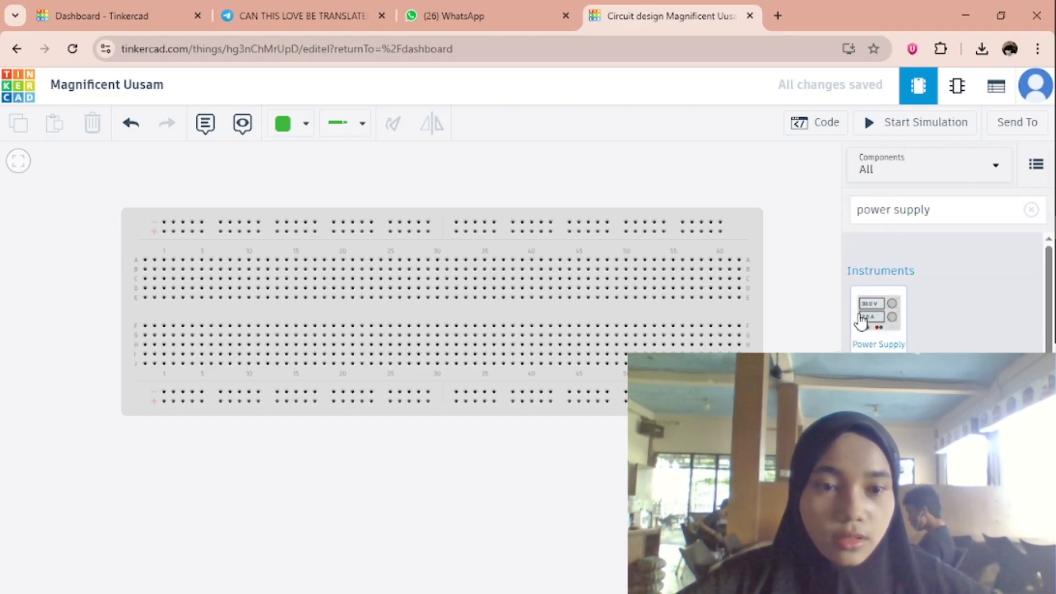
pyautogui.moveTo(863, 322); pyautogui.dragTo(787, 182)
pyautogui.moveTo(225, 149); pyautogui.dragTo(70, 254)
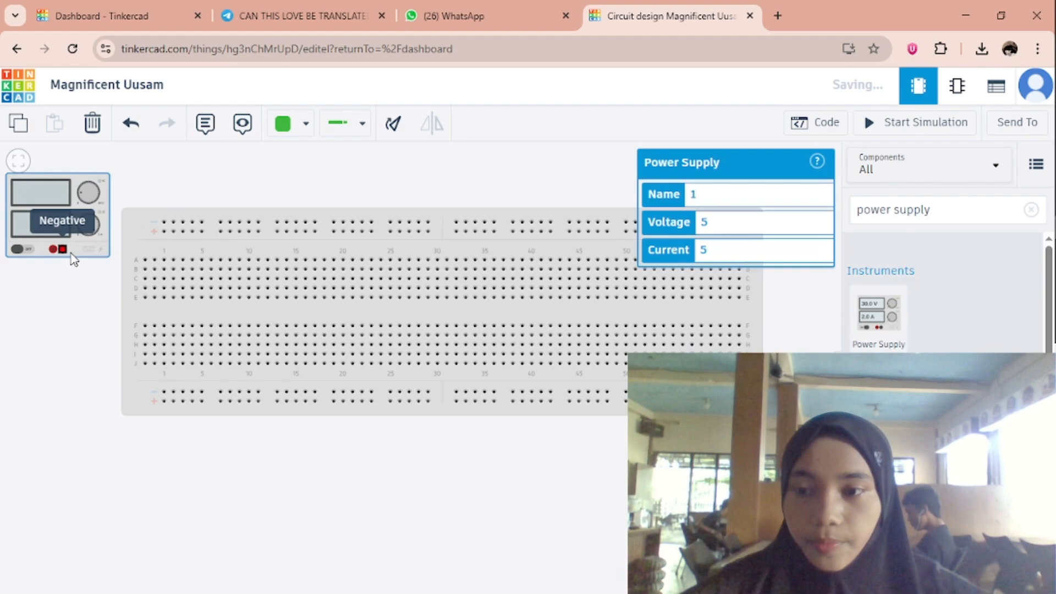
pyautogui.click(406, 191)
# Find the Quad OR gate (74HC32) and place it across the breadboard's centre gap at about columns 44 to 50.
pyautogui.click(1031, 210)
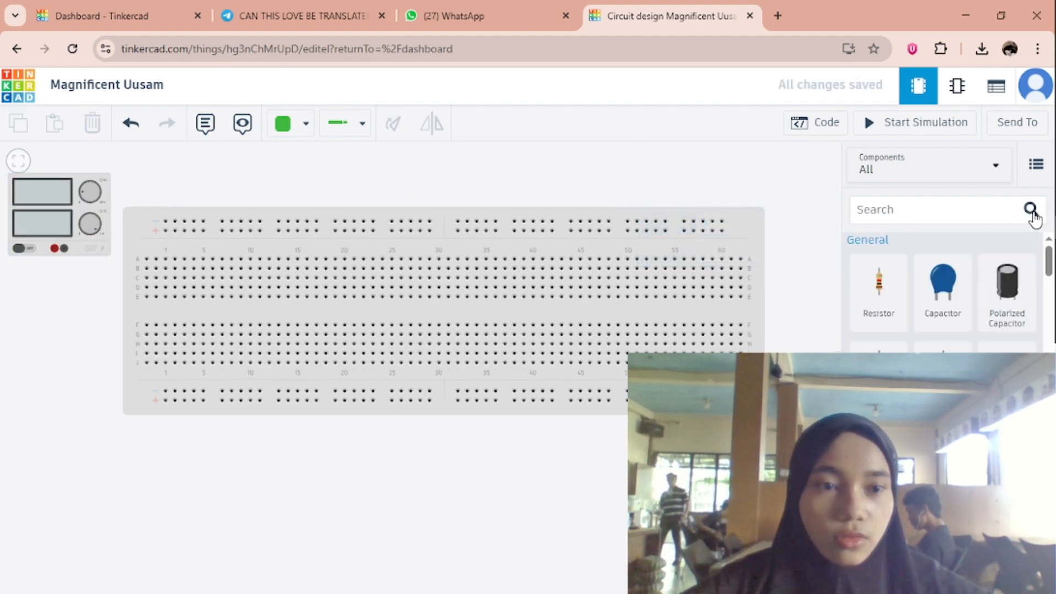
pyautogui.click(927, 211)
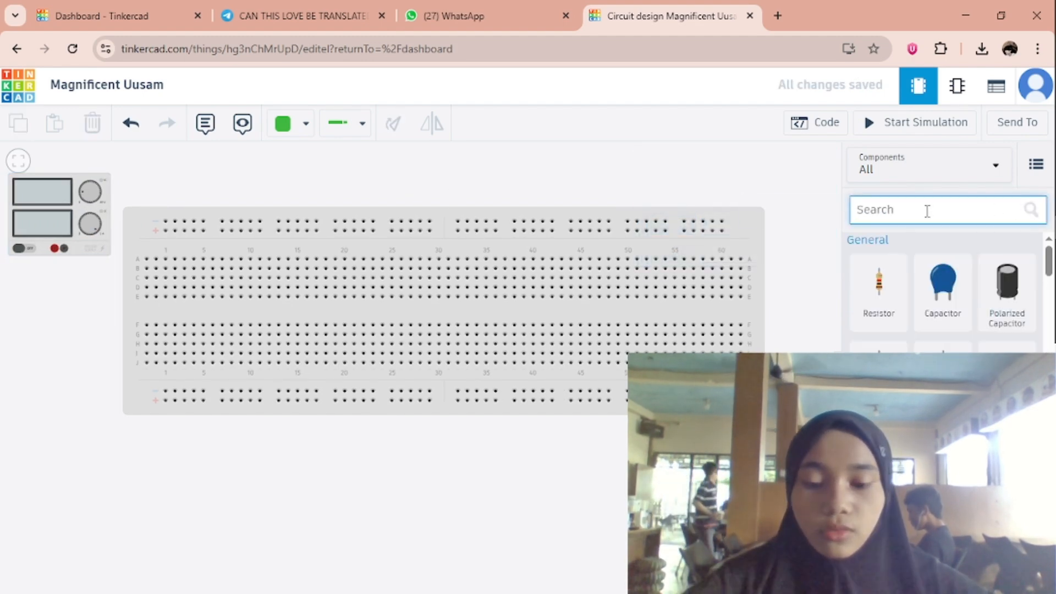
pyautogui.write('qua')
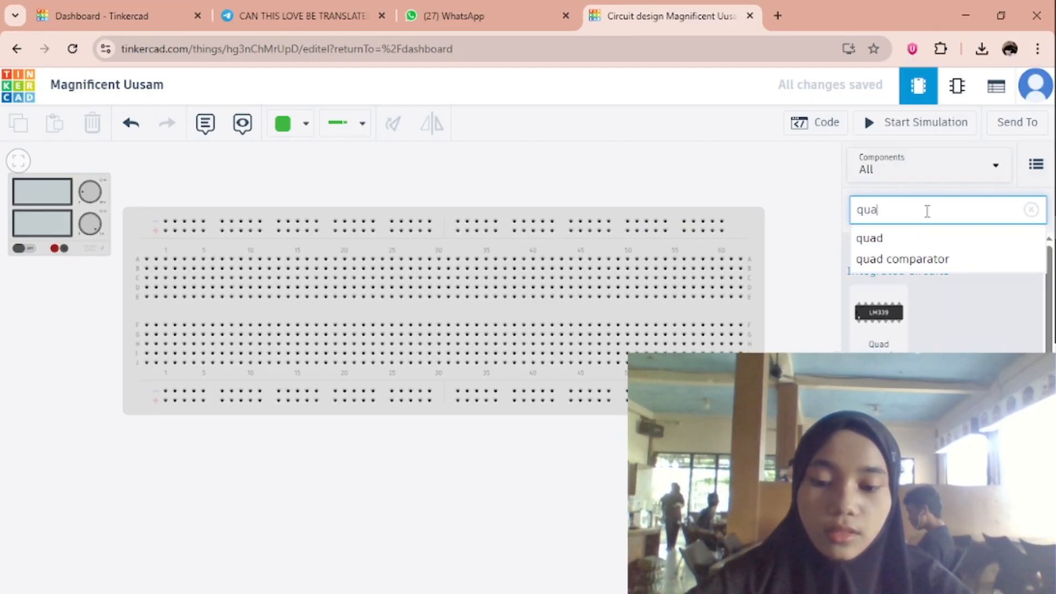
pyautogui.write('d or')
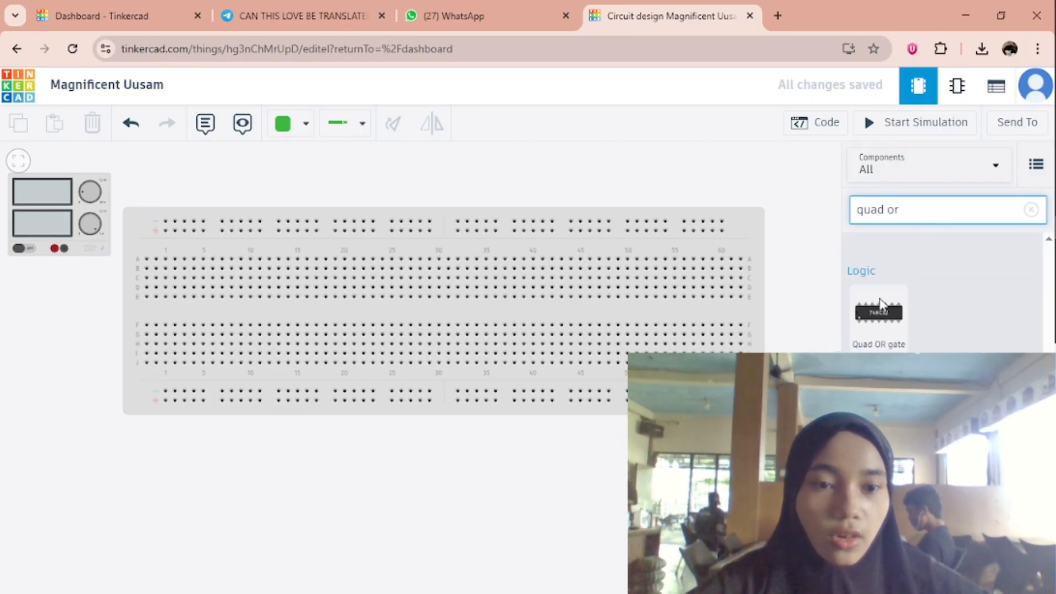
pyautogui.moveTo(880, 308); pyautogui.dragTo(604, 311)
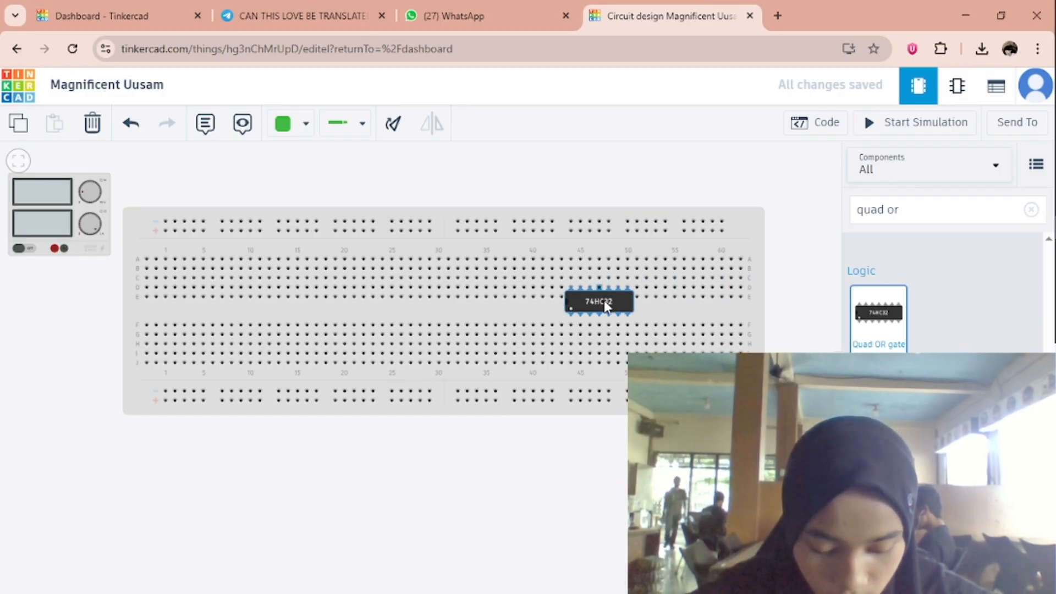
pyautogui.moveTo(602, 300)
pyautogui.mouseDown()
pyautogui.moveTo(593, 302)
pyautogui.moveTo(601, 321)
pyautogui.mouseUp()
# Clear the component search and place a Quad AND gate (74HC08) across the breadboard's centre gap at about columns 30 to 36.
pyautogui.click(910, 210)
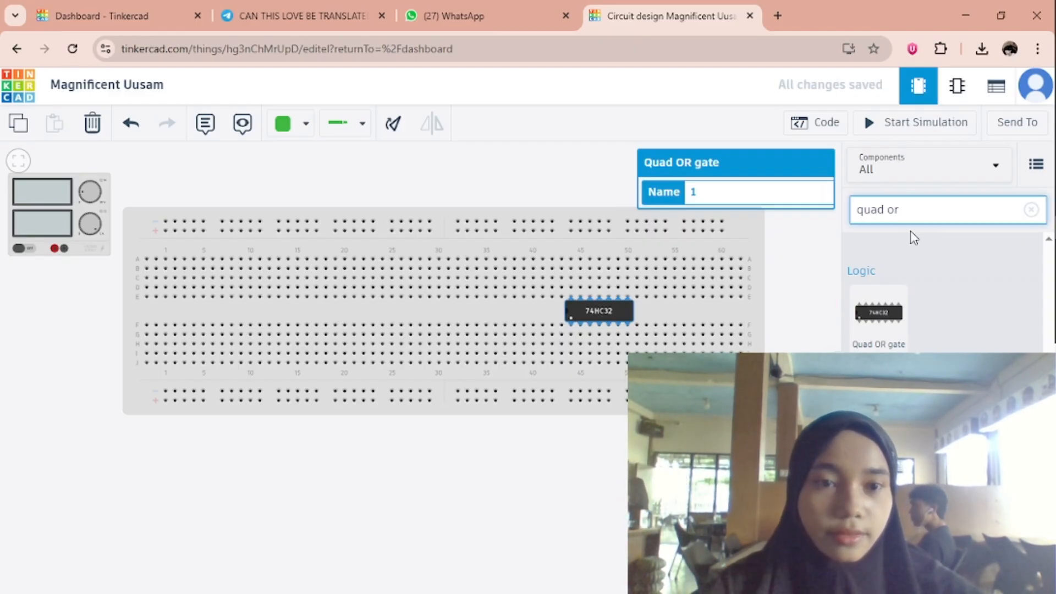
pyautogui.press('BackSpace')
pyautogui.press('BackSpace')
pyautogui.press('BackSpace')
pyautogui.press('BackSpace')
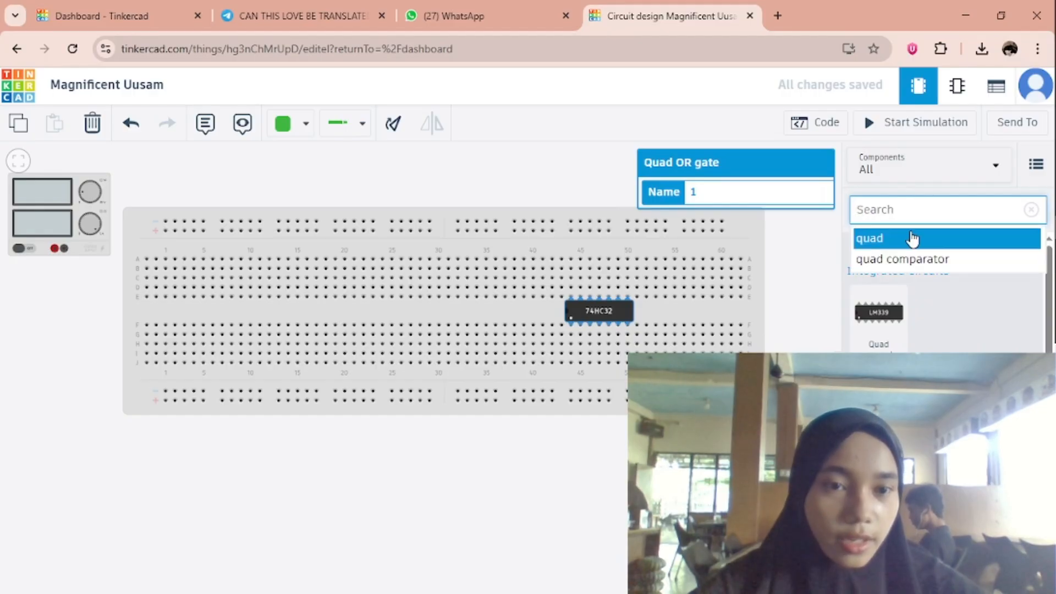
pyautogui.scroll(-3, 929, 286)
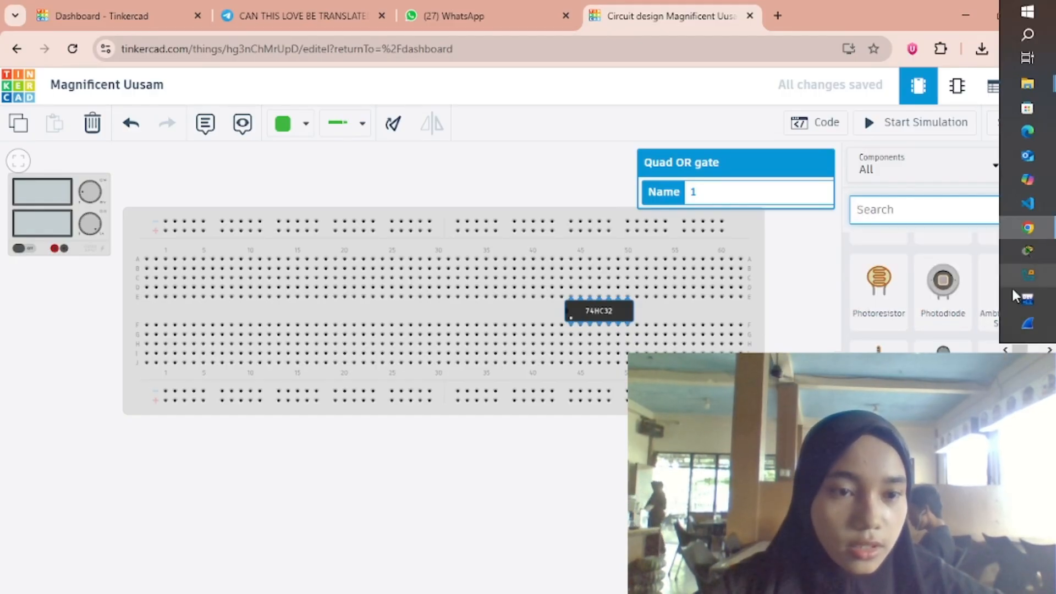
pyautogui.scroll(-10, 943, 297)
pyautogui.scroll(-5, 943, 298)
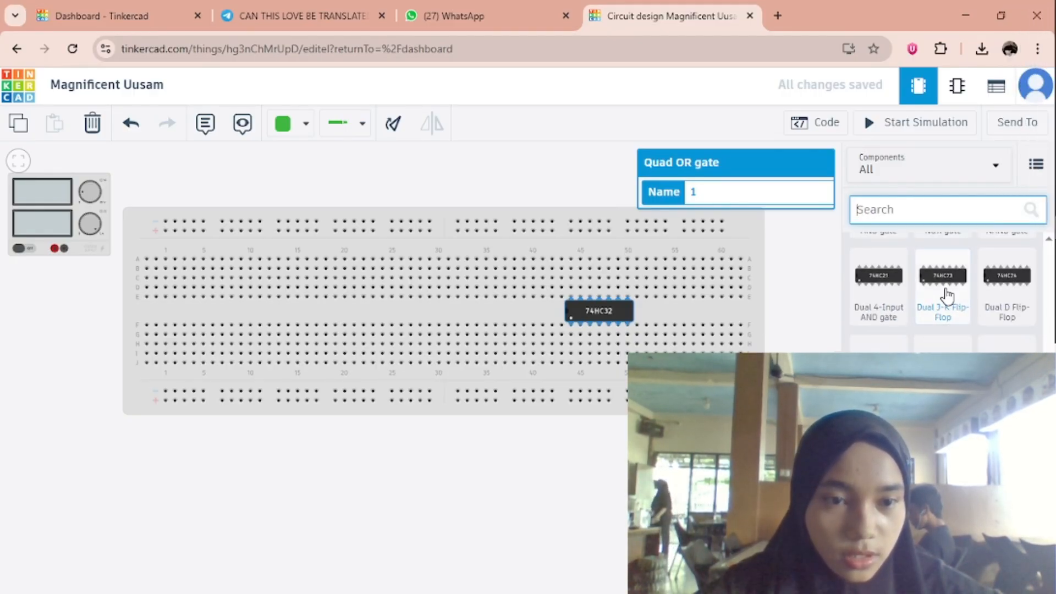
pyautogui.scroll(4, 918, 304)
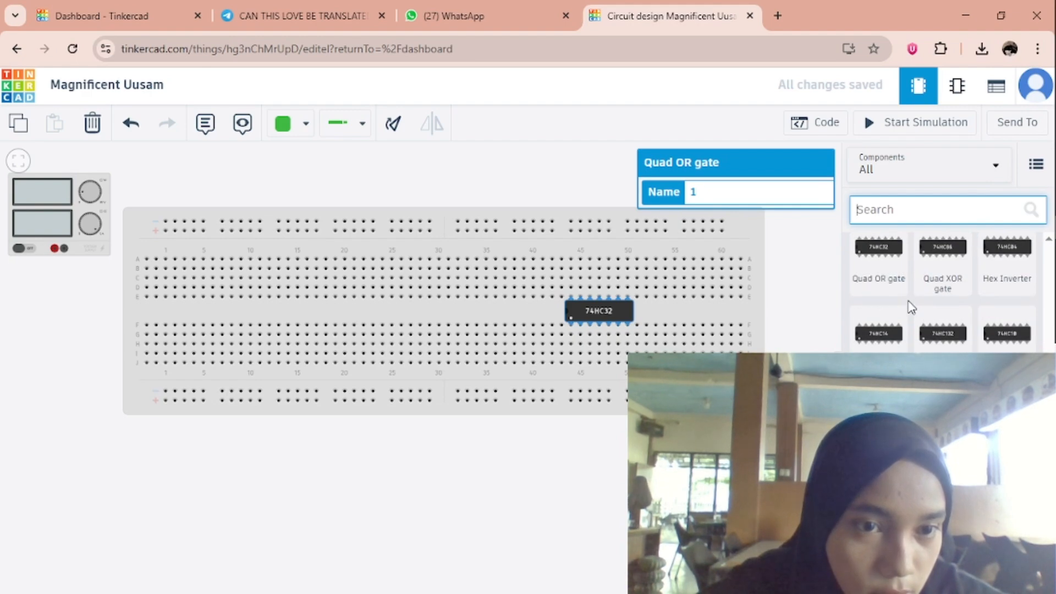
pyautogui.scroll(2, 949, 327)
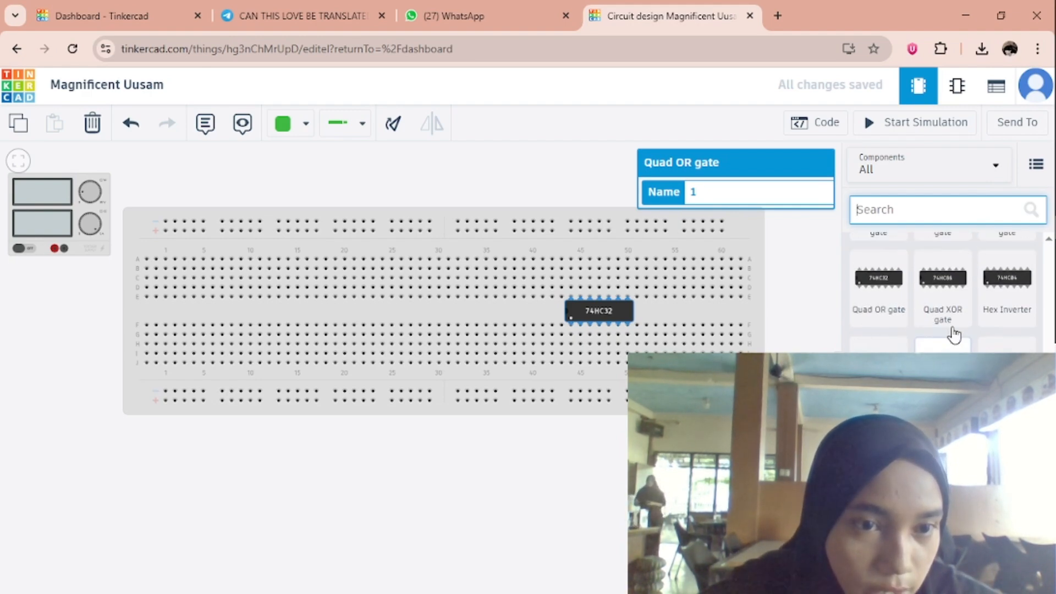
pyautogui.click(1007, 278)
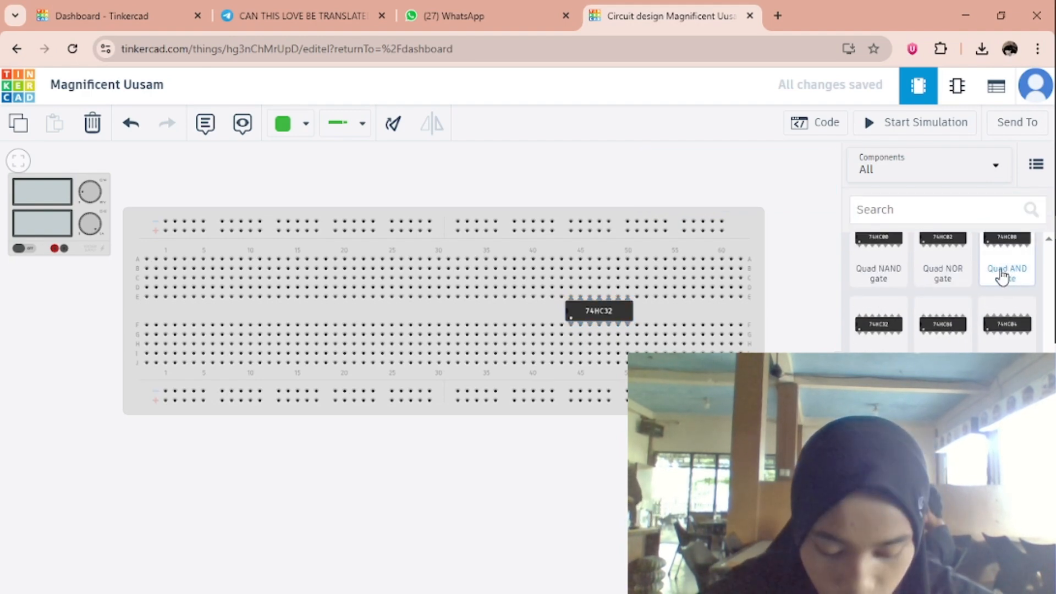
pyautogui.moveTo(1006, 258); pyautogui.dragTo(463, 310)
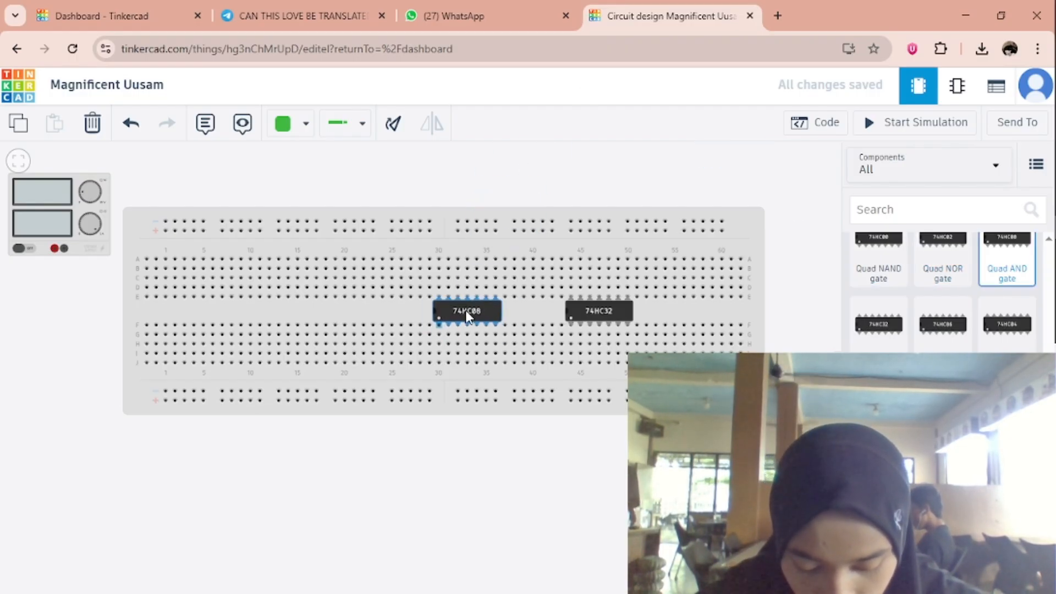
pyautogui.click(486, 315)
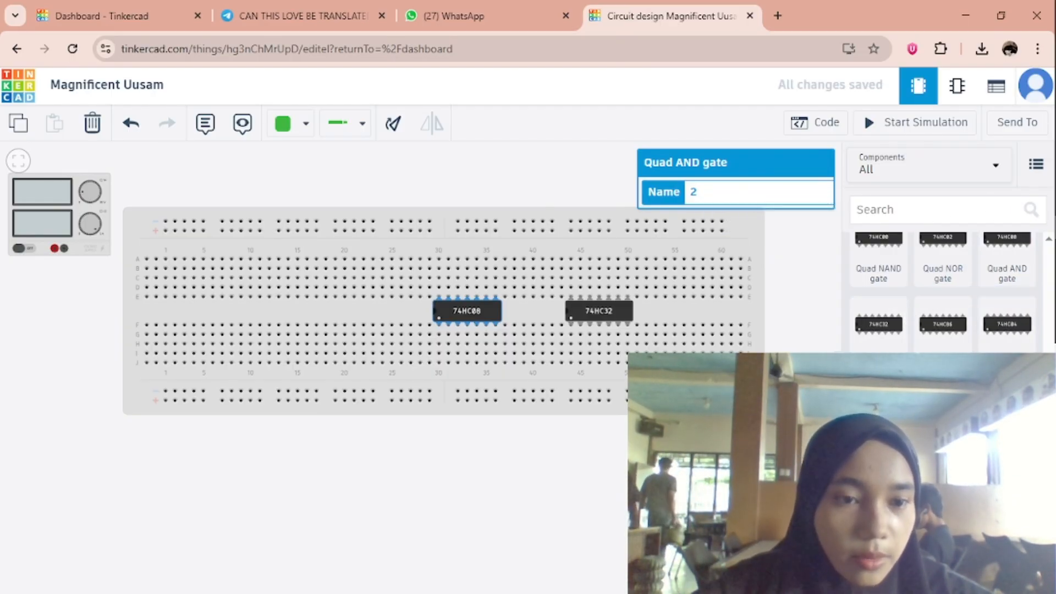
# Place a Quad XOR gate (74HC86) across the breadboard's centre gap at about columns 15 to 21.
pyautogui.moveTo(945, 337); pyautogui.dragTo(335, 311)
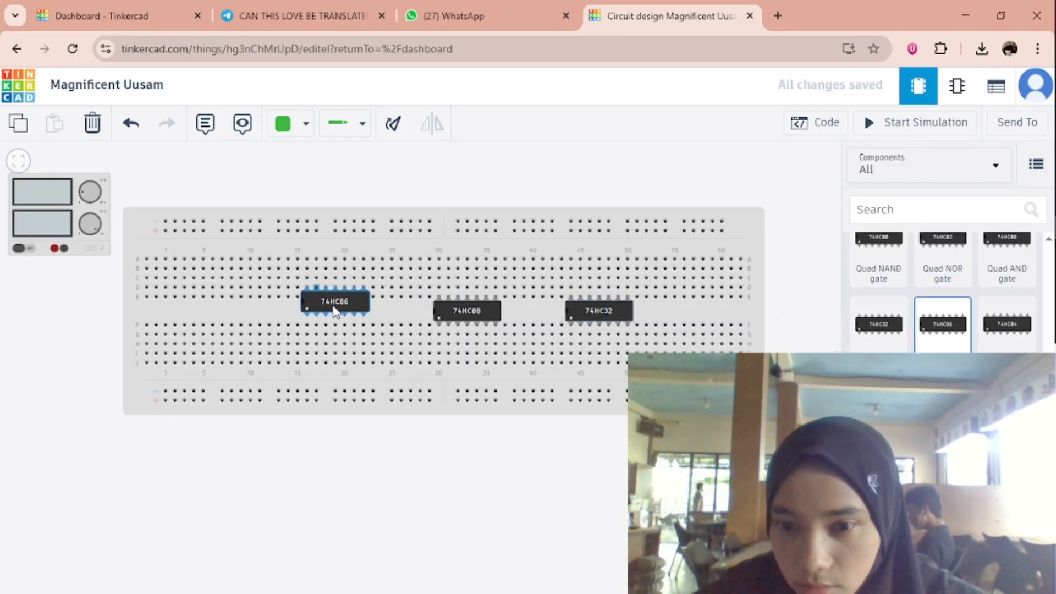
pyautogui.click(610, 481)
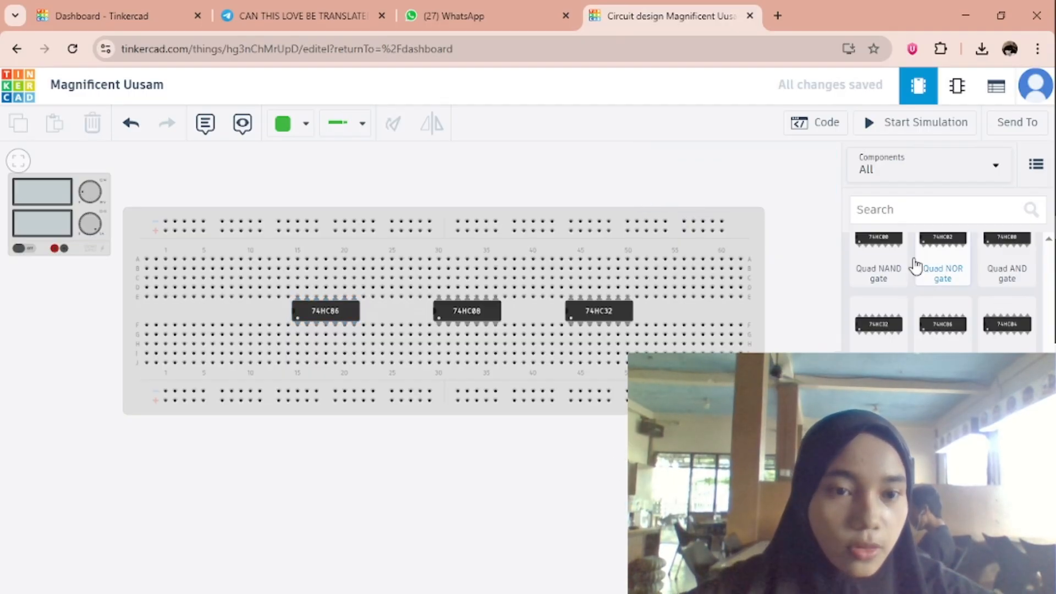
# Place an LED at the right end of the breadboard's upper half and set its color to Green.
pyautogui.scroll(-10, 952, 308)
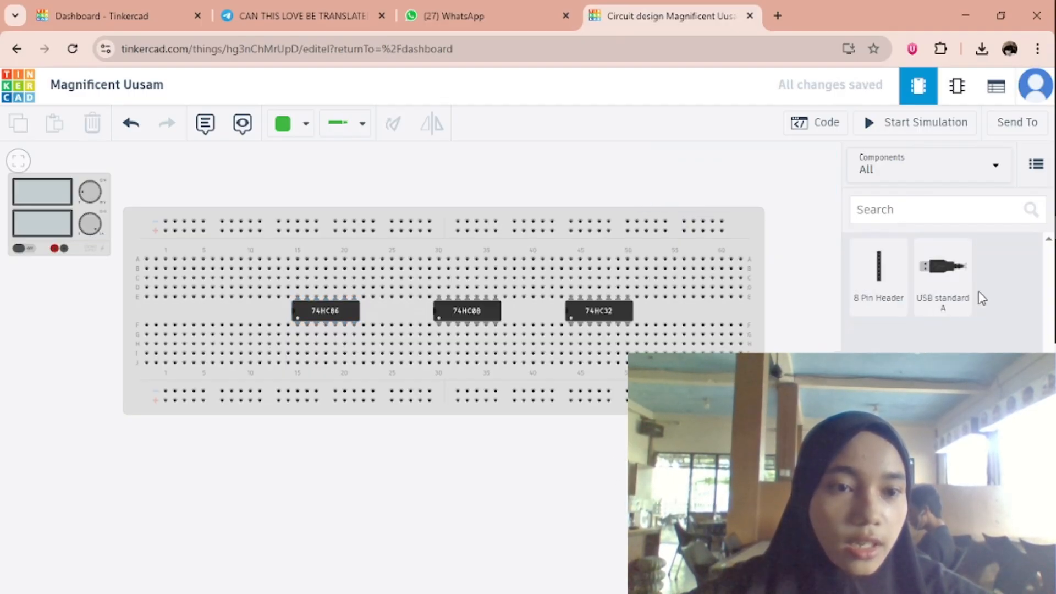
pyautogui.scroll(-15, 942, 291)
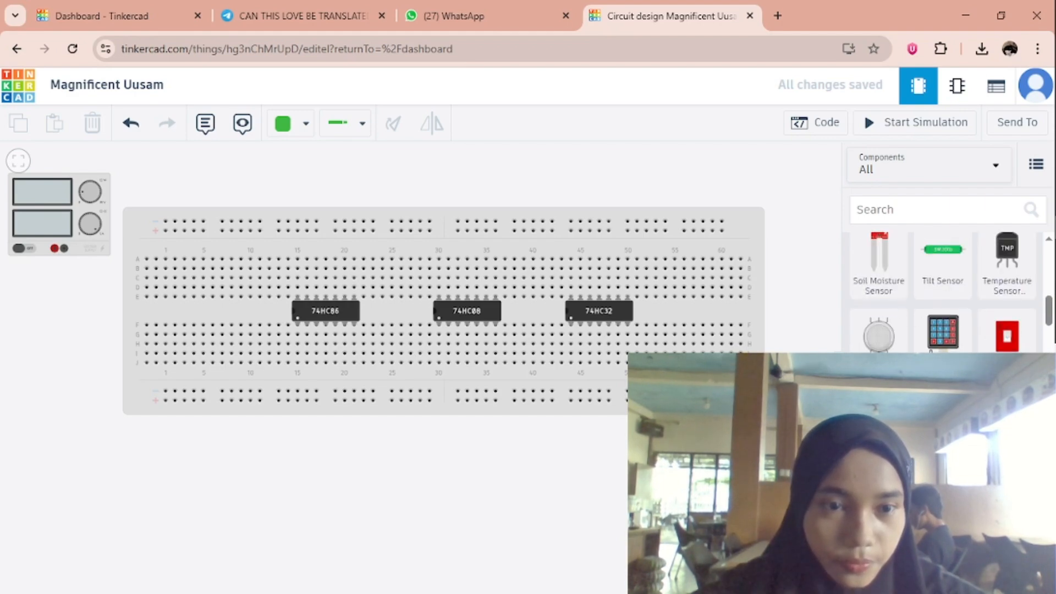
pyautogui.moveTo(869, 347); pyautogui.dragTo(748, 297)
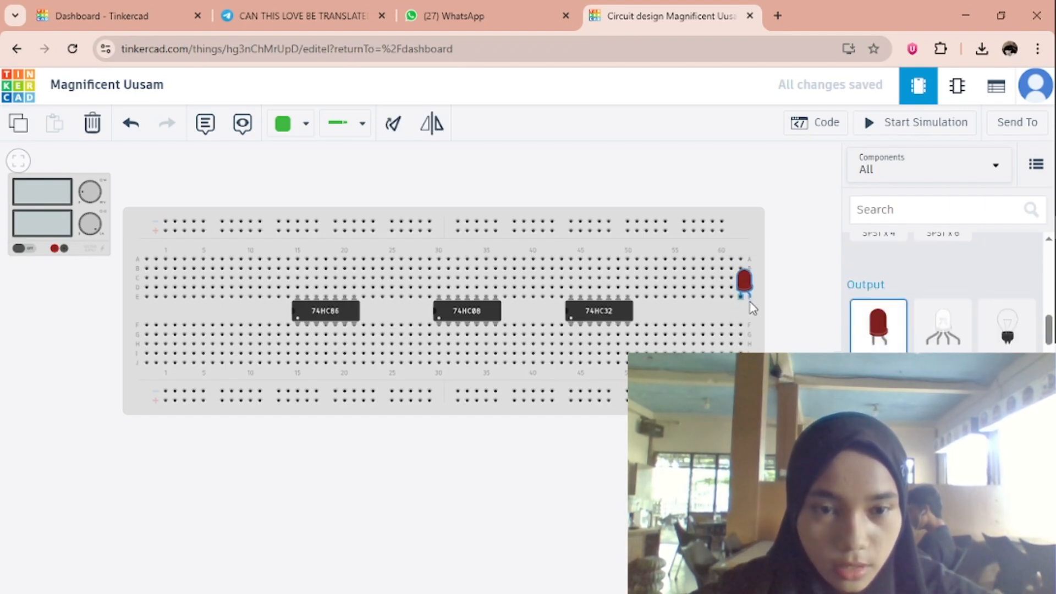
pyautogui.click(745, 277)
pyautogui.click(743, 237)
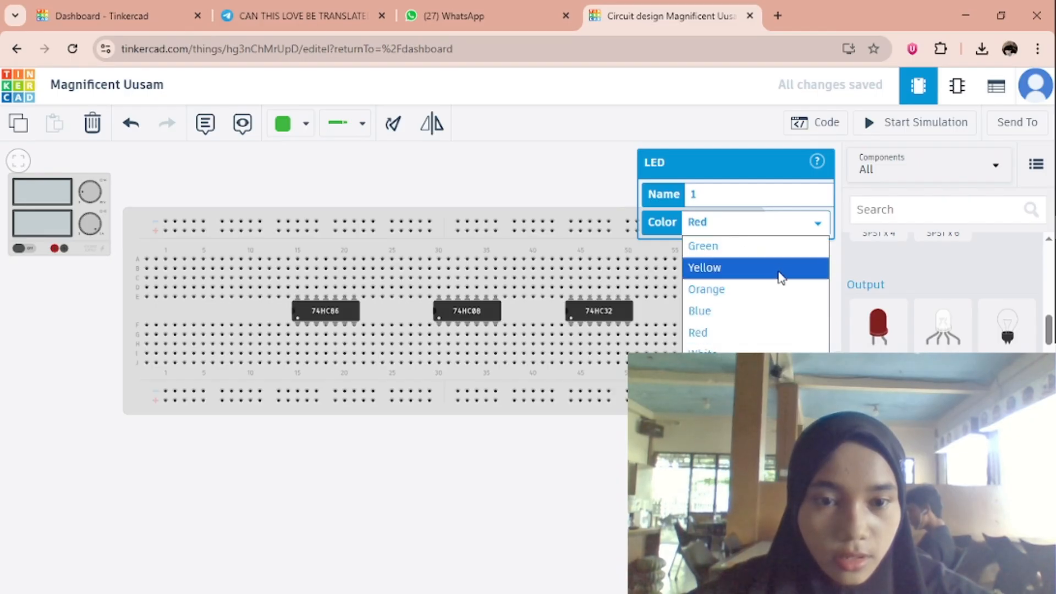
pyautogui.click(757, 249)
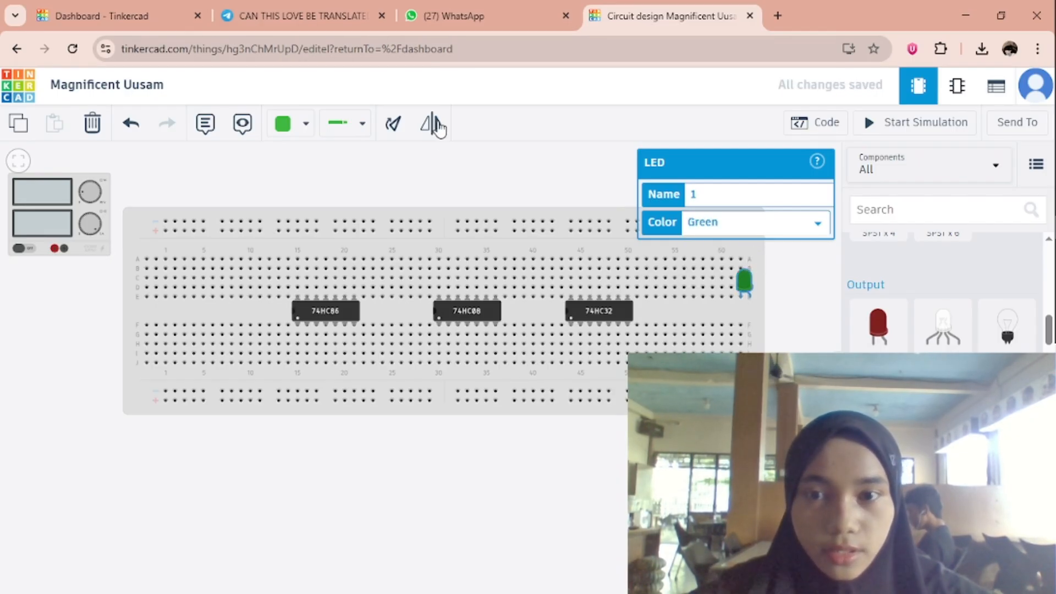
# Rotate the green LED clockwise until its legs point toward the breadboard.
pyautogui.click(401, 133)
pyautogui.click(401, 132)
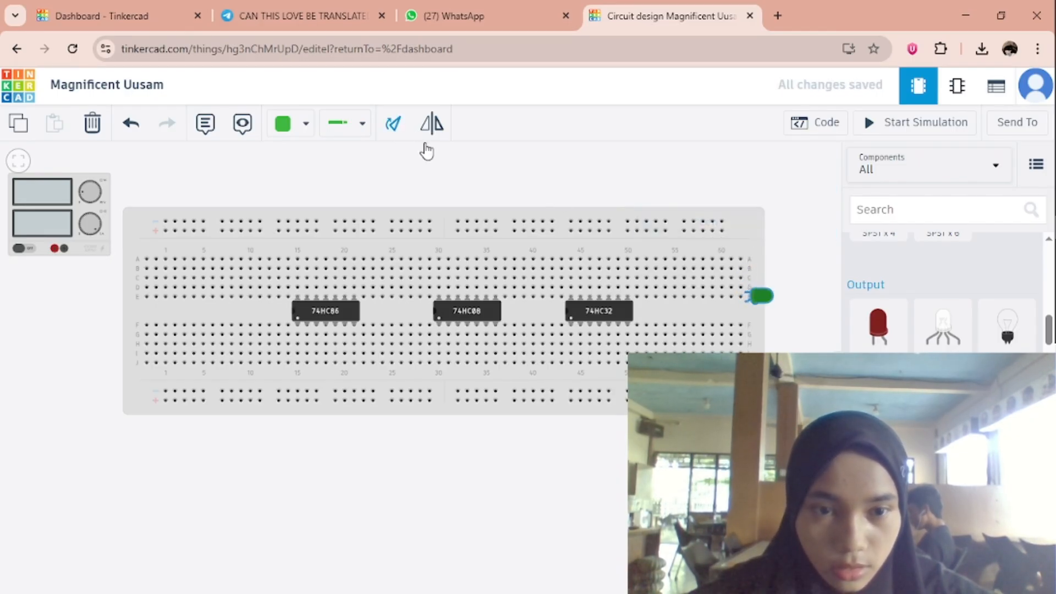
# Seat the green LED's legs at column 62, and place a second LED at about column 57 with its color set to Yellow.
pyautogui.moveTo(771, 299); pyautogui.dragTo(767, 303)
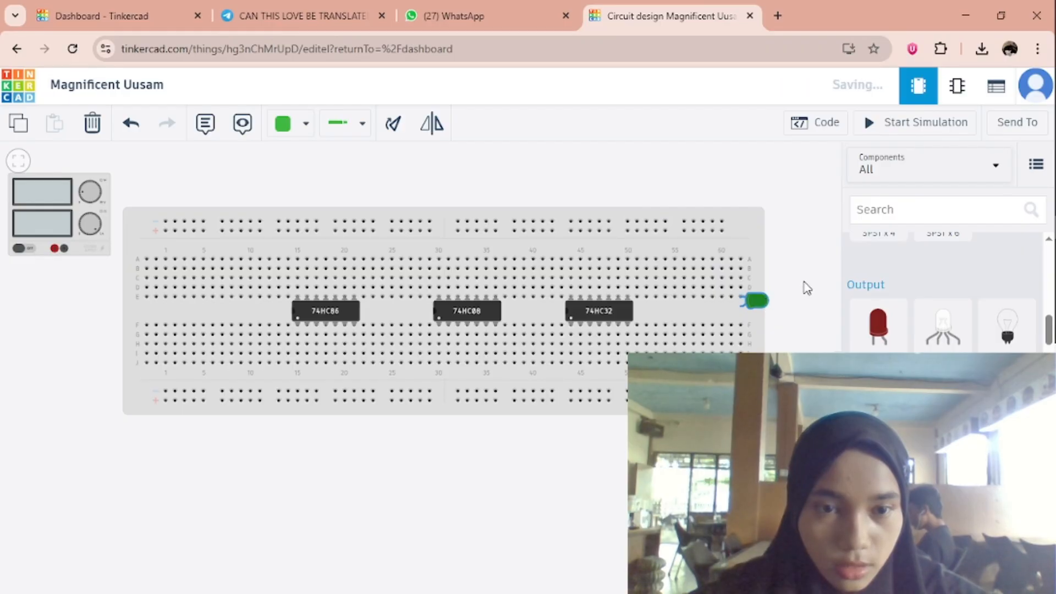
pyautogui.moveTo(890, 339); pyautogui.dragTo(699, 299)
pyautogui.click(698, 294)
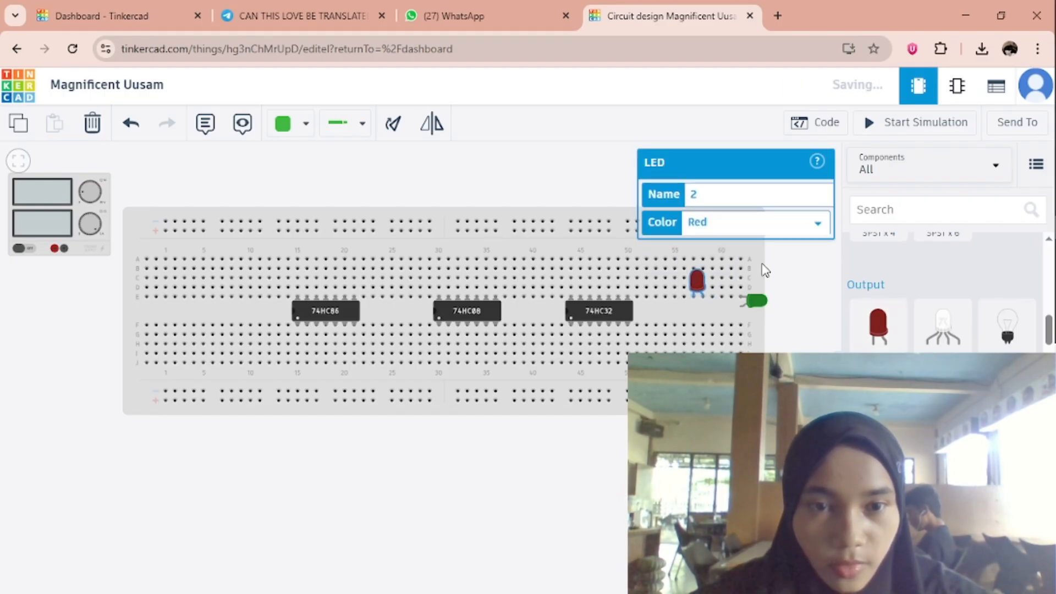
pyautogui.click(742, 230)
pyautogui.click(740, 264)
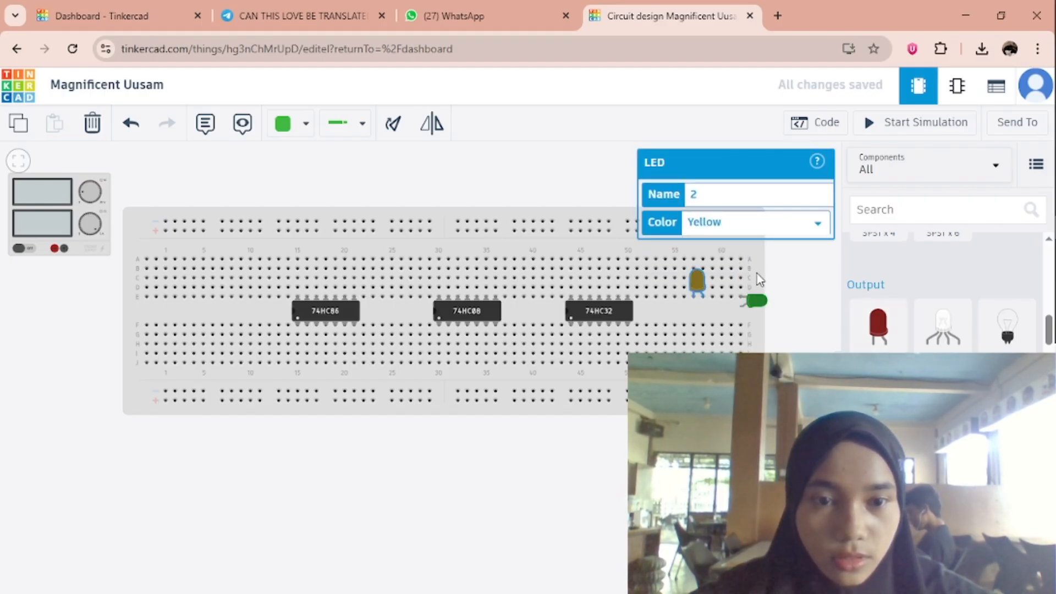
# Rotate the yellow LED clockwise until it lies horizontally, with its legs pointing the same way as the green LED's.
pyautogui.click(394, 124)
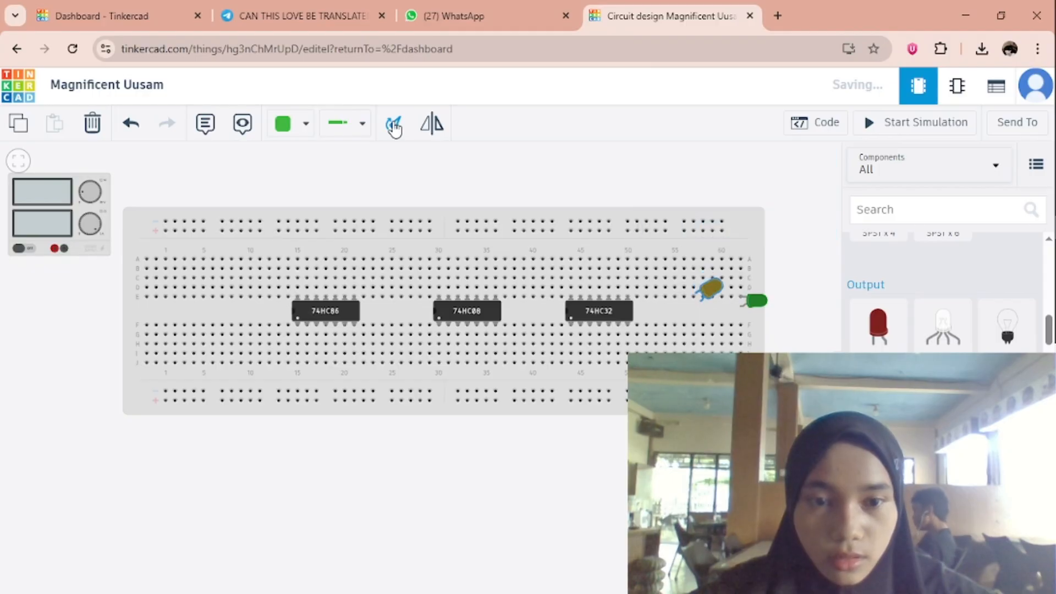
pyautogui.click(394, 124)
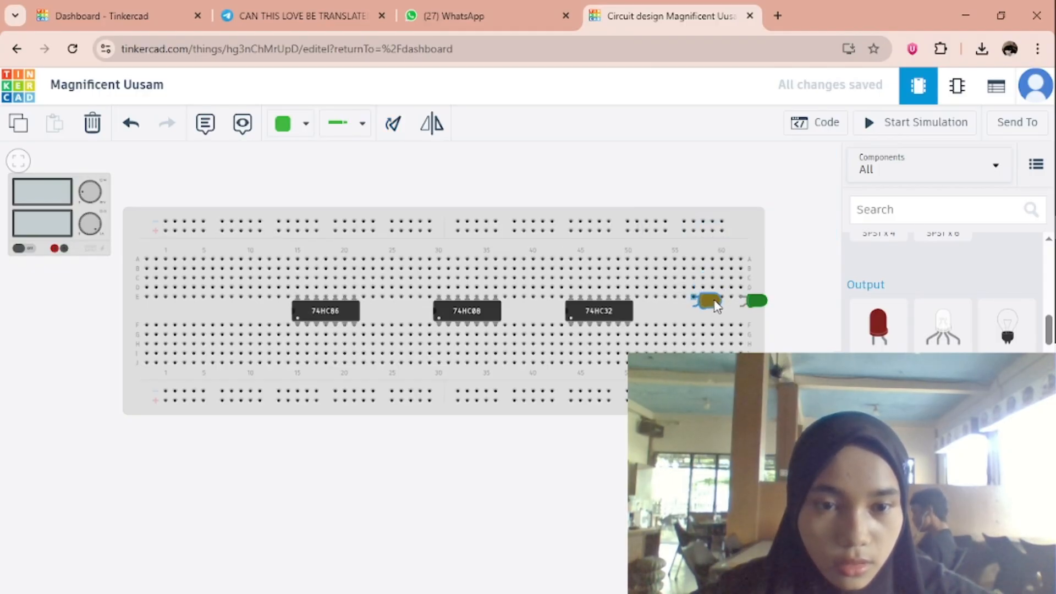
pyautogui.click(790, 302)
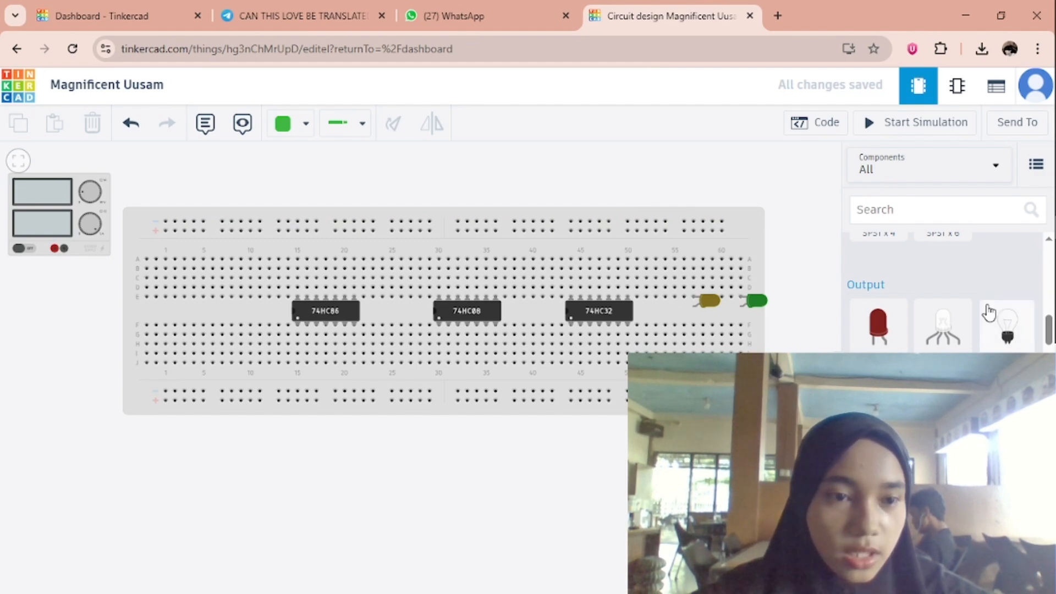
# Place a resistor horizontally in row G at about columns 58 to 62, below the green LED.
pyautogui.scroll(10, 984, 308)
pyautogui.moveTo(891, 292); pyautogui.dragTo(743, 346)
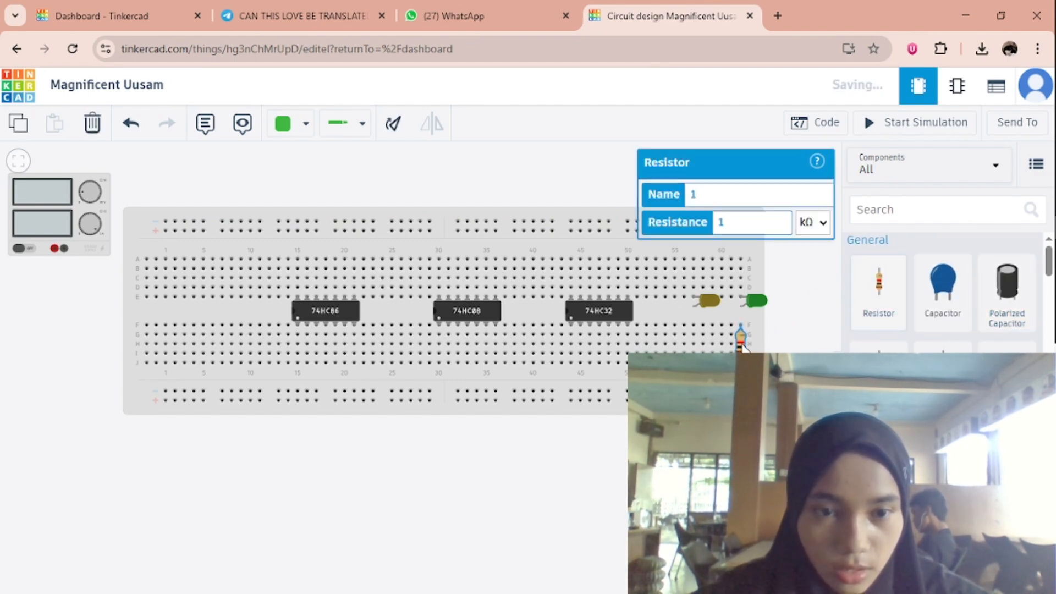
pyautogui.click(393, 125)
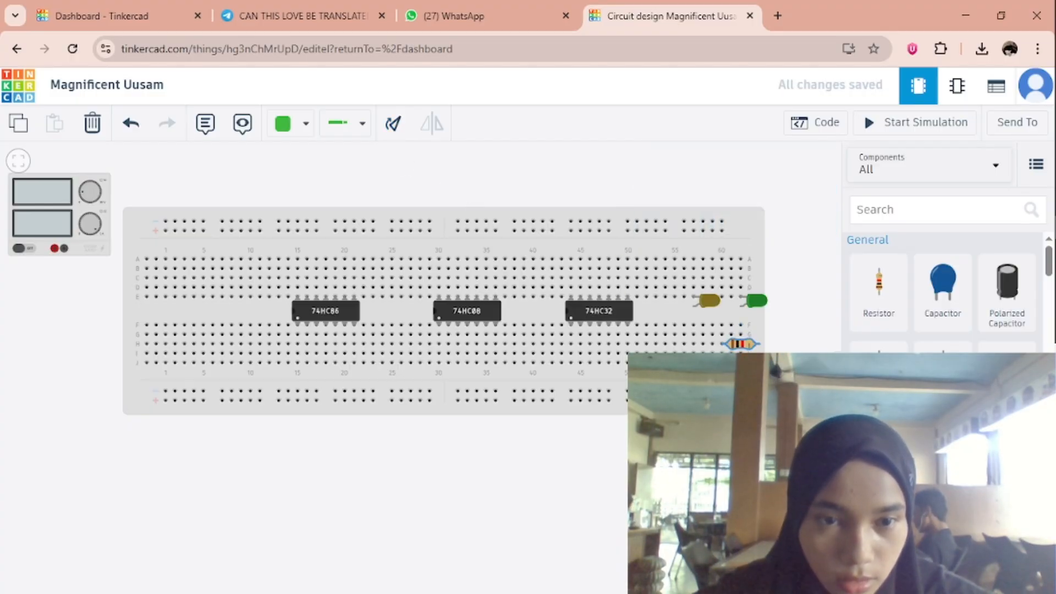
pyautogui.moveTo(739, 347); pyautogui.dragTo(724, 330)
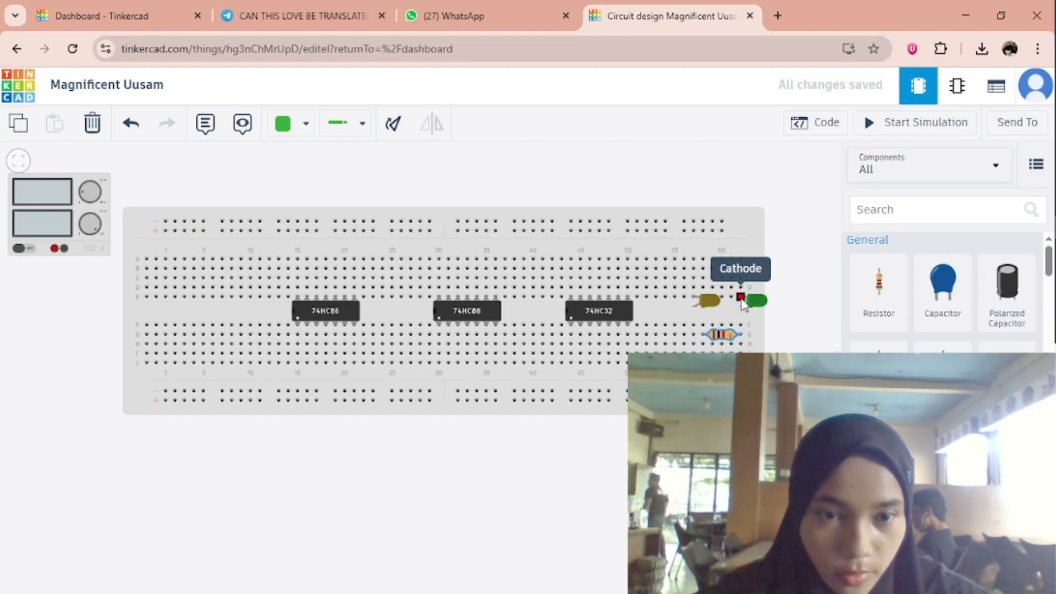
pyautogui.click(740, 326)
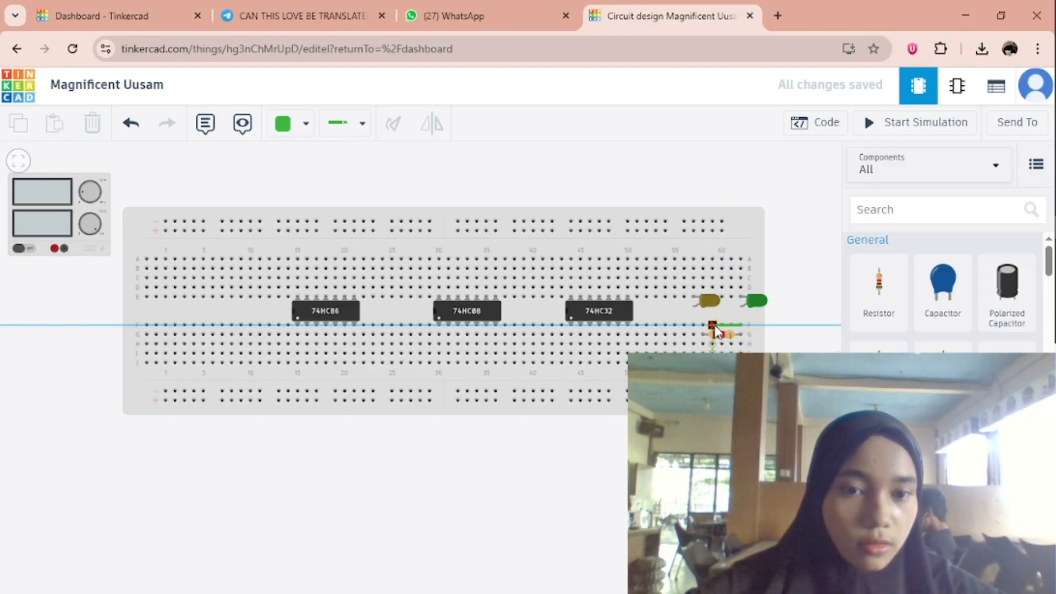
pyautogui.click(718, 333)
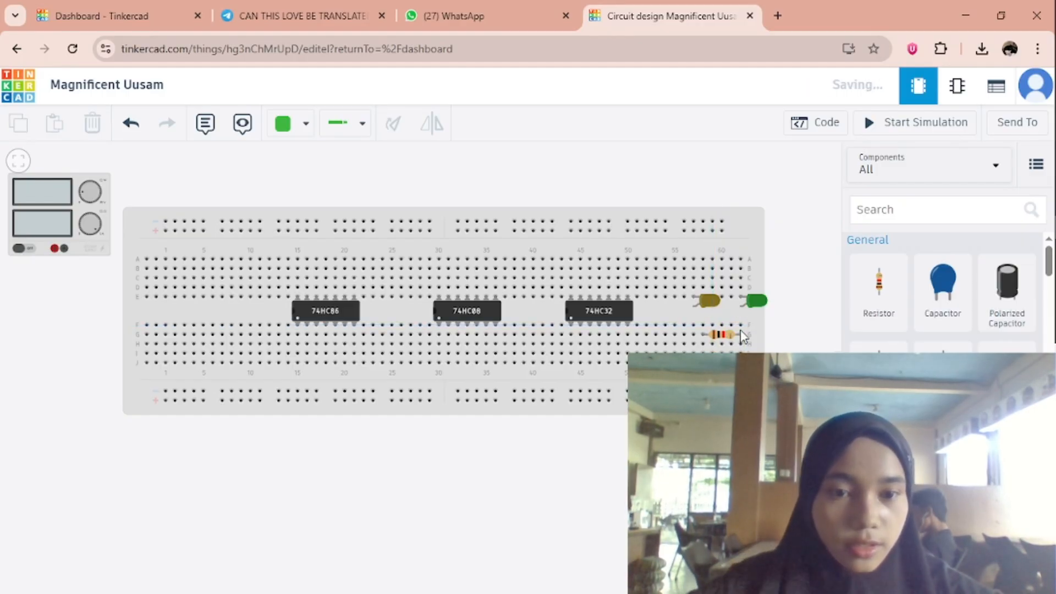
# Place a second resistor horizontally in row H at about columns 53 to 57, below the yellow LED.
pyautogui.moveTo(889, 308); pyautogui.dragTo(701, 347)
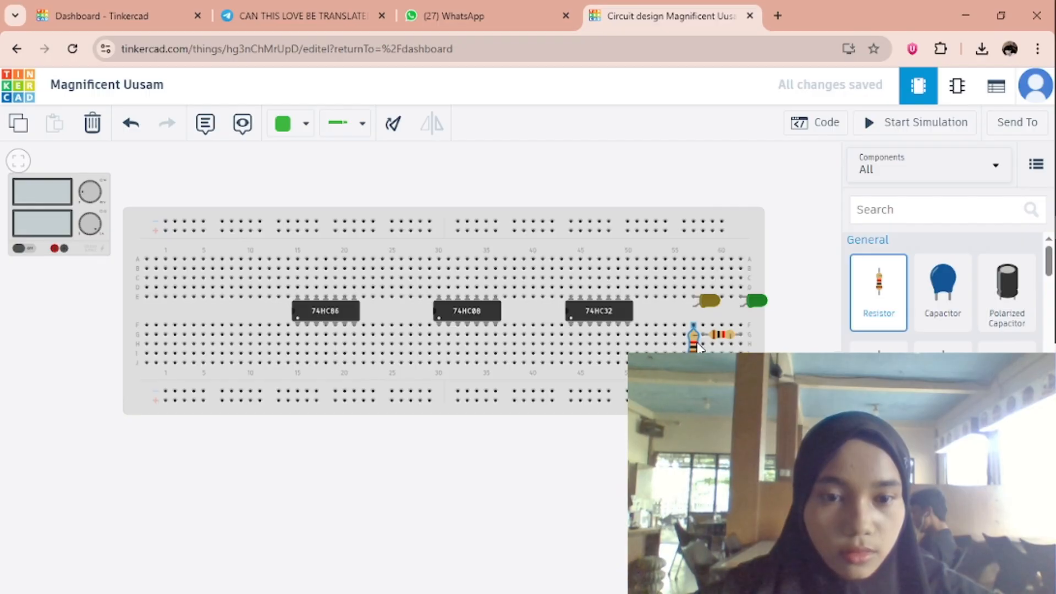
pyautogui.click(396, 130)
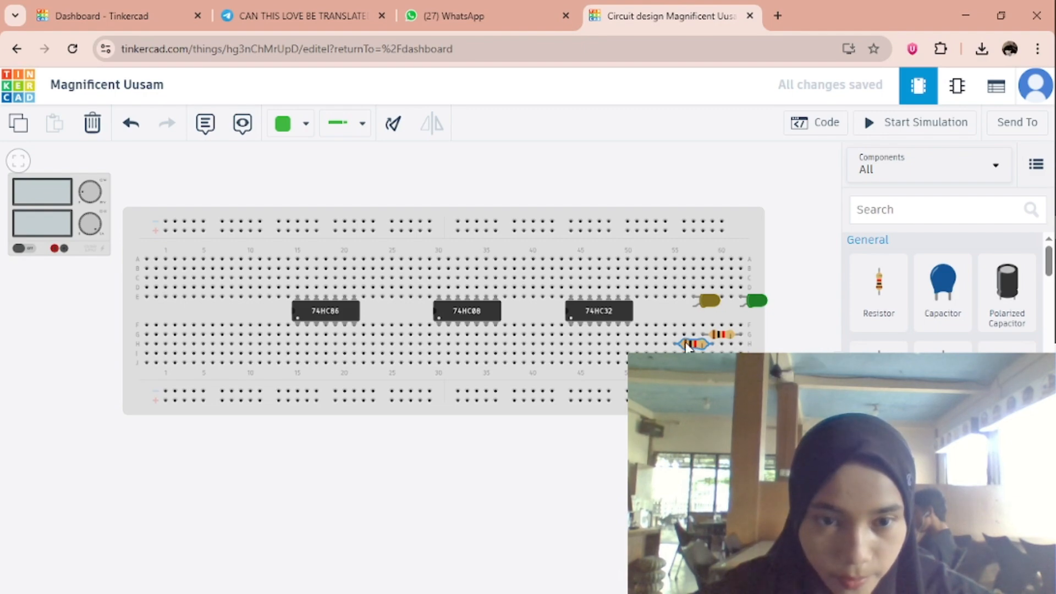
pyautogui.moveTo(686, 346); pyautogui.dragTo(675, 348)
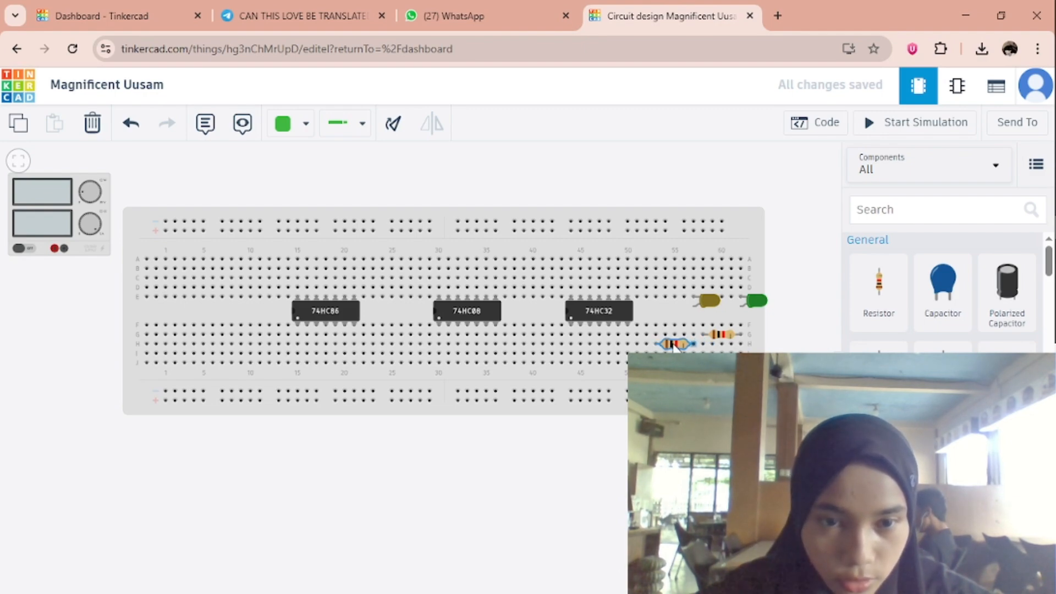
# Rotate the resistor in row G until it lies horizontally with its ends reversed.
pyautogui.click(720, 334)
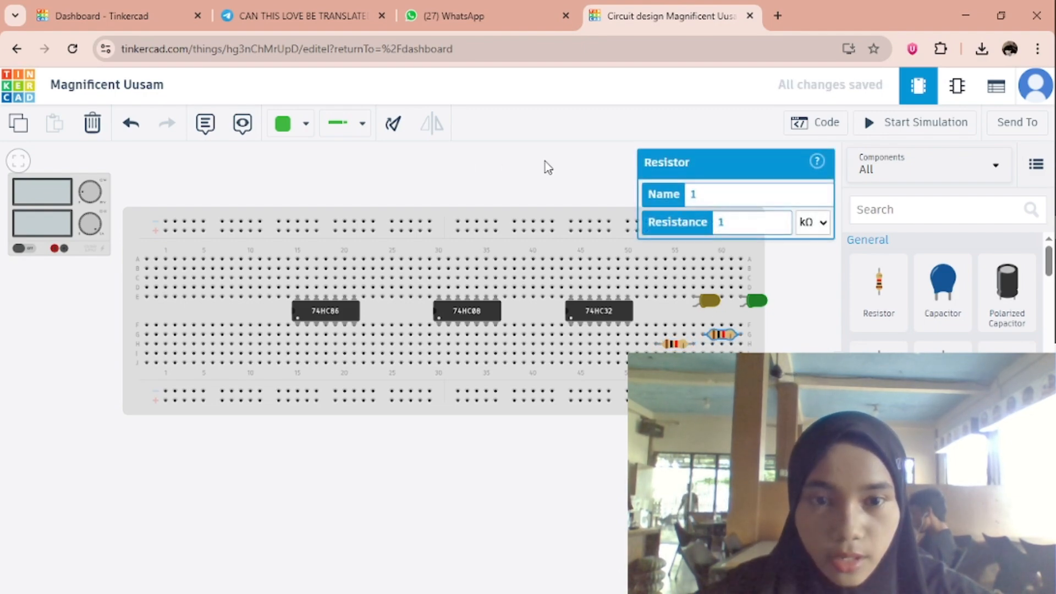
pyautogui.click(395, 130)
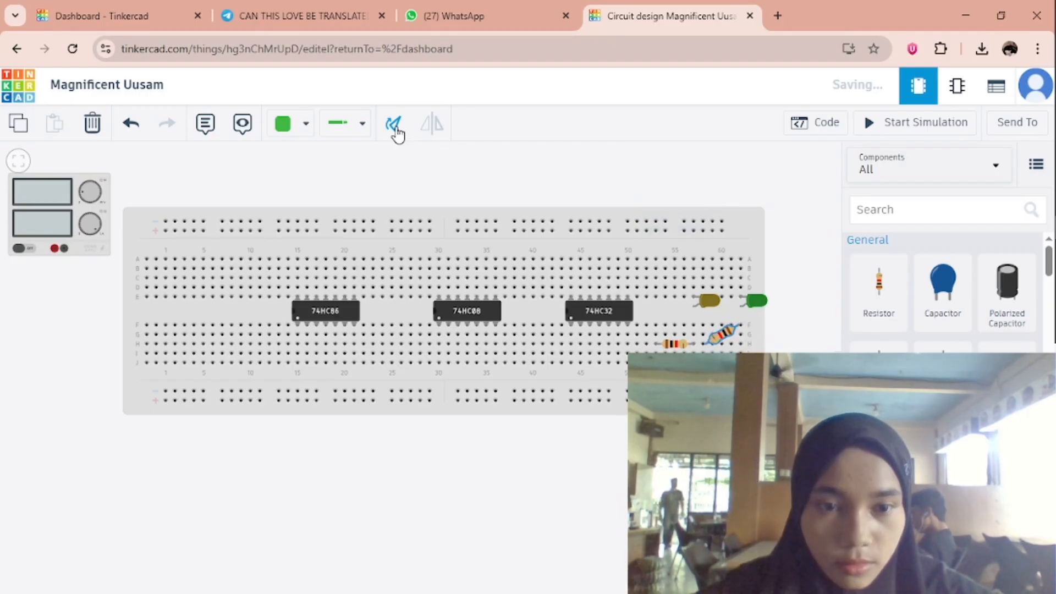
pyautogui.click(395, 132)
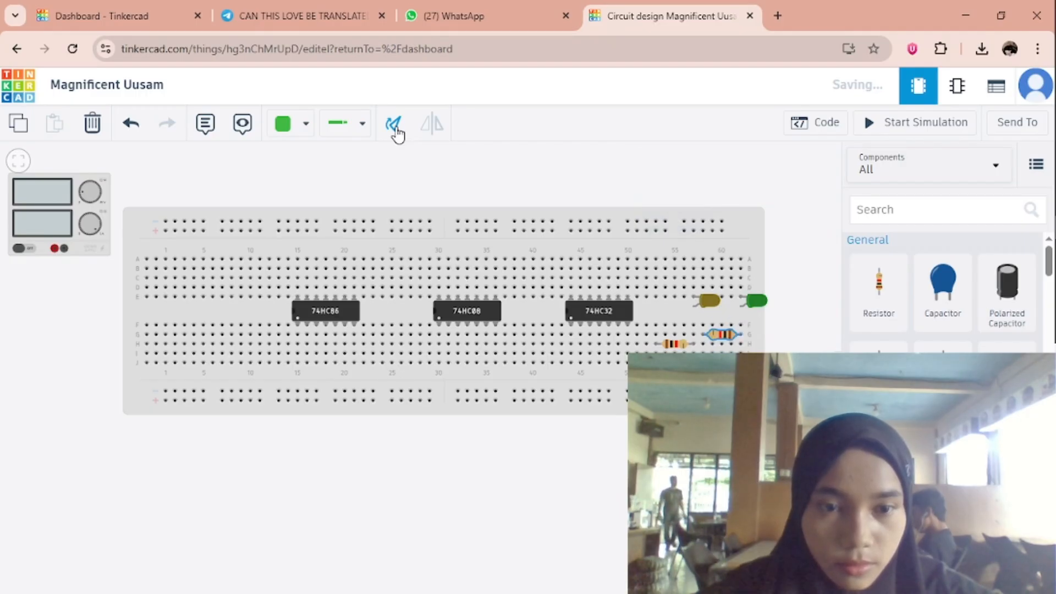
pyautogui.click(817, 288)
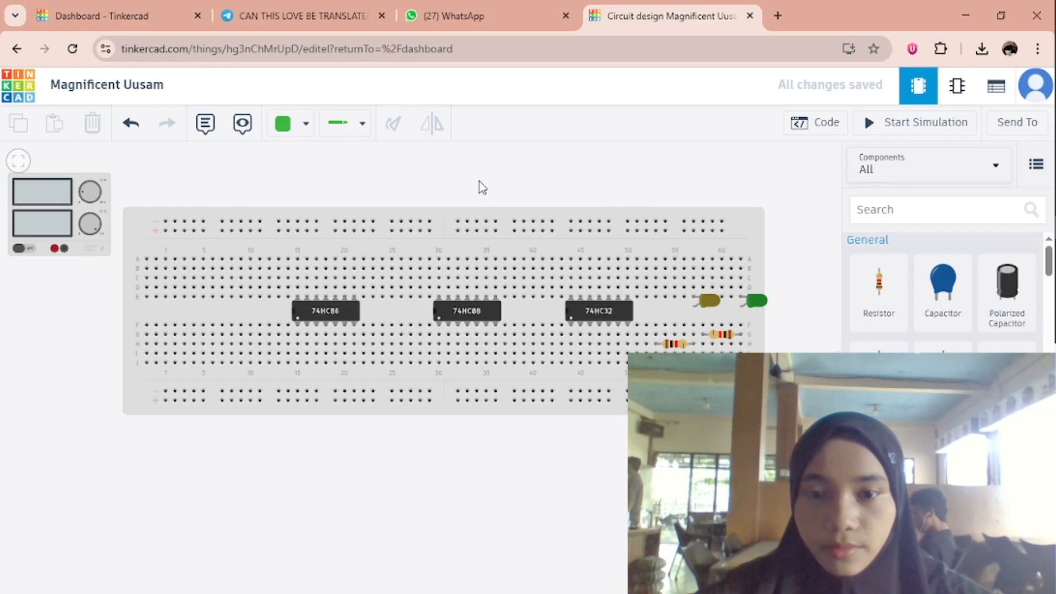
# Place a DIP Switch SPST x 4 across the breadboard's centre gap at about columns 2 to 5.
pyautogui.moveTo(533, 187); pyautogui.dragTo(582, 207)
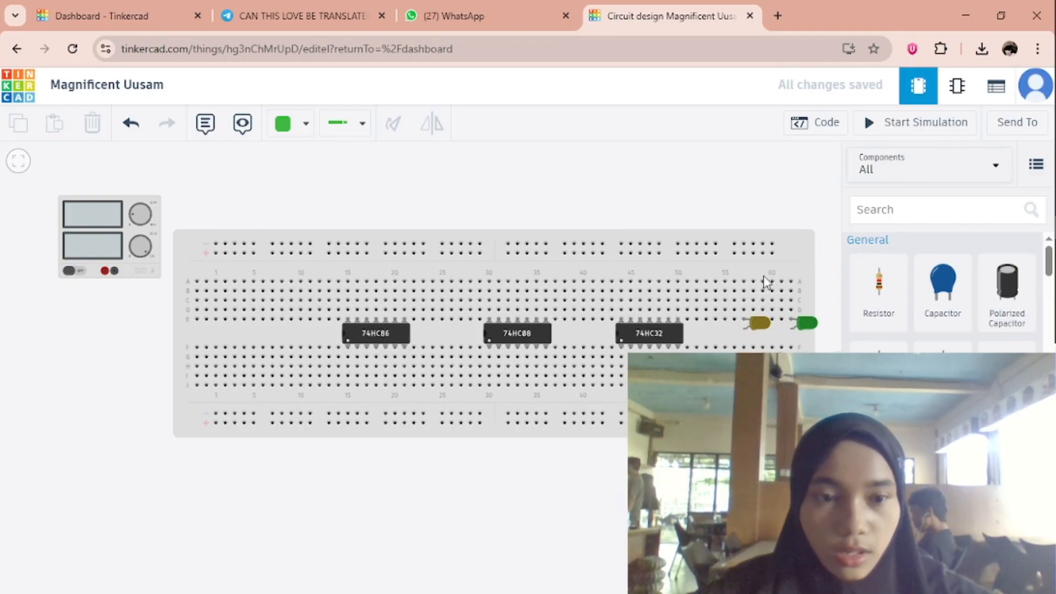
pyautogui.scroll(-5, 955, 341)
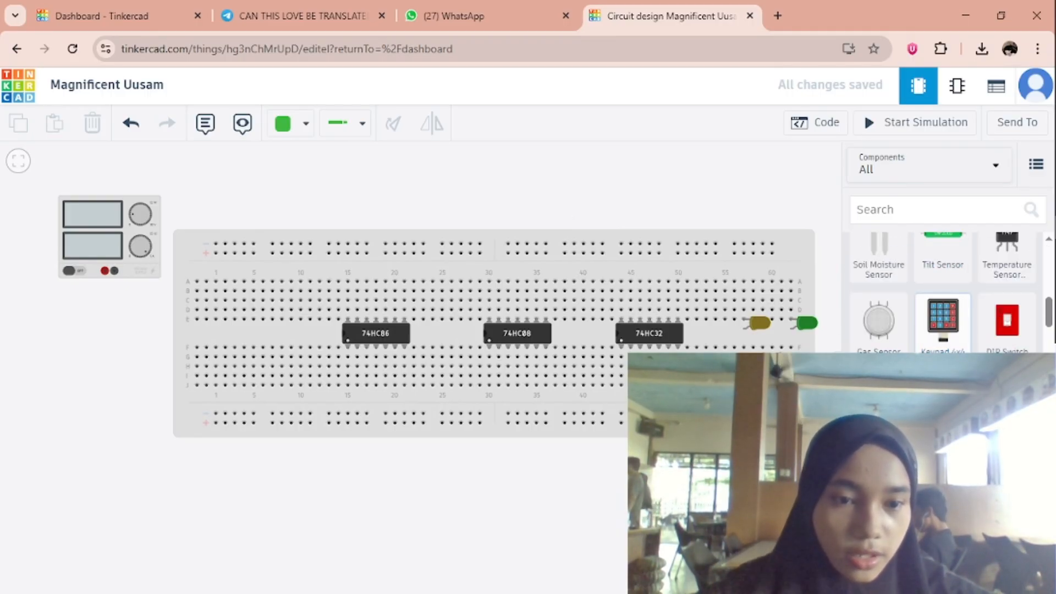
pyautogui.moveTo(1006, 320); pyautogui.dragTo(220, 331)
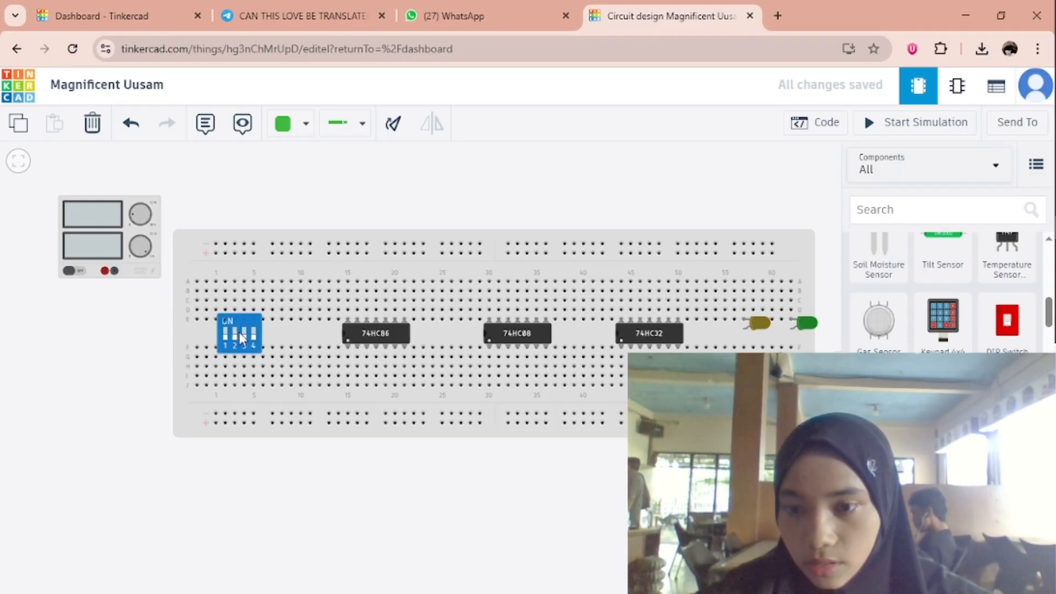
pyautogui.click(240, 332)
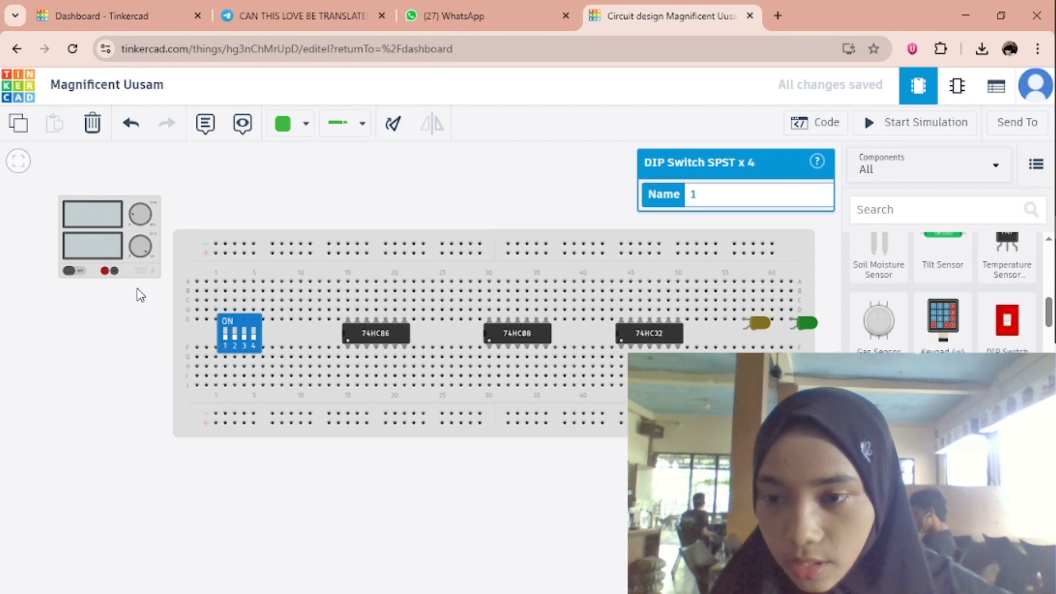
# Wire the power supply's negative terminal to the first hole of the upper negative rail, color the wire Black and straighten its bend.
pyautogui.click(114, 271)
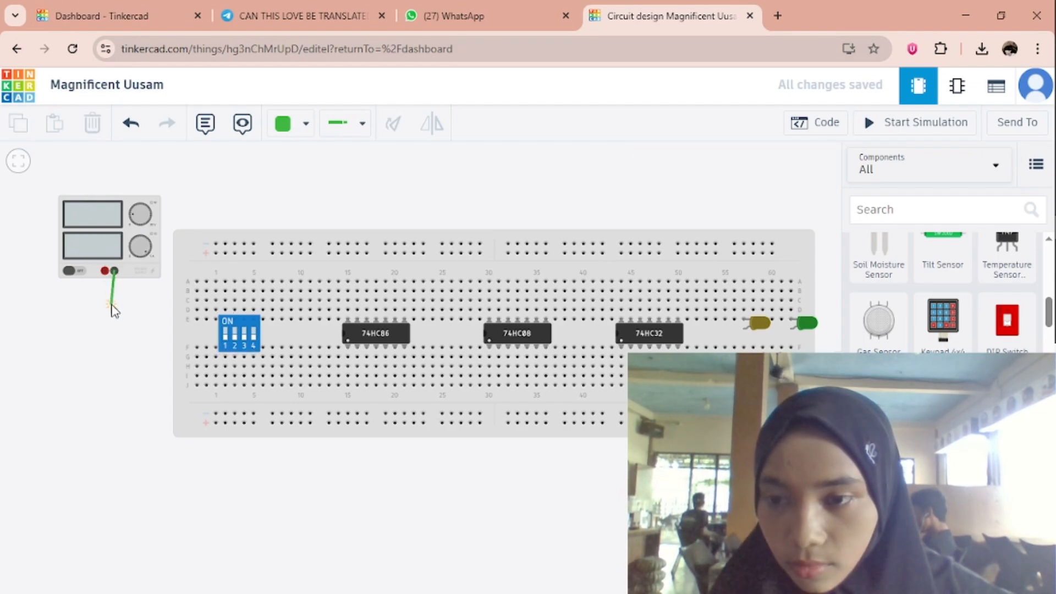
pyautogui.click(172, 309)
pyautogui.click(172, 242)
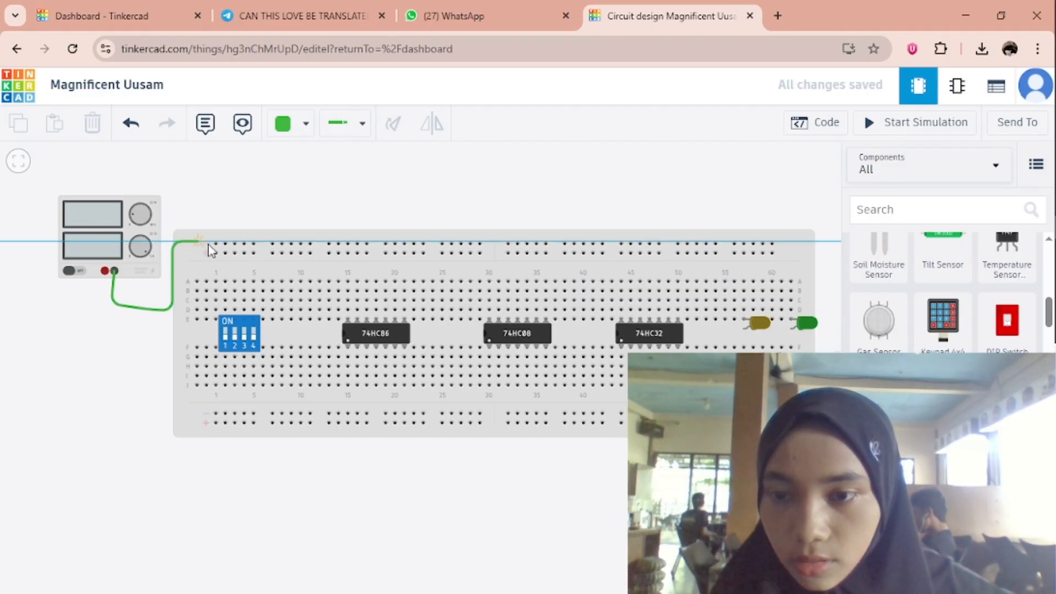
pyautogui.click(216, 243)
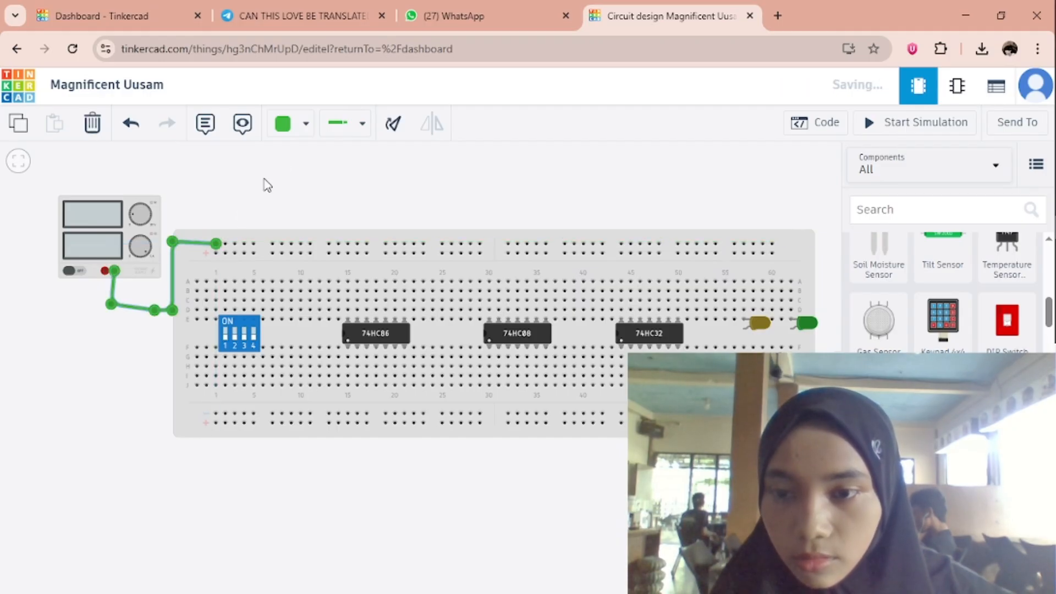
pyautogui.click(305, 123)
pyautogui.click(322, 175)
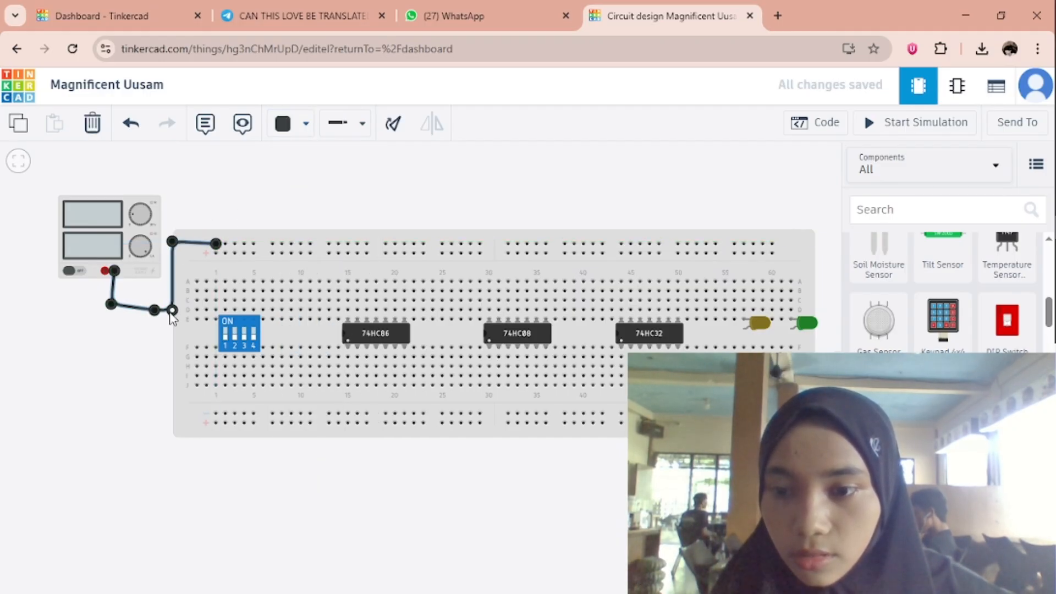
pyautogui.moveTo(172, 309)
pyautogui.mouseDown()
pyautogui.moveTo(176, 298)
pyautogui.moveTo(175, 309)
pyautogui.mouseUp()
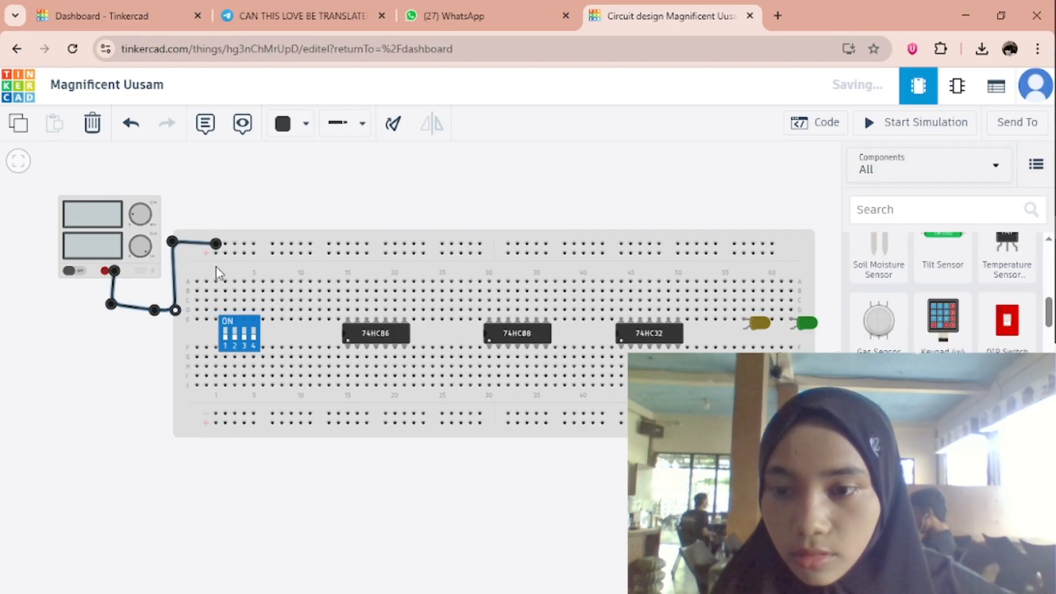
pyautogui.click(205, 208)
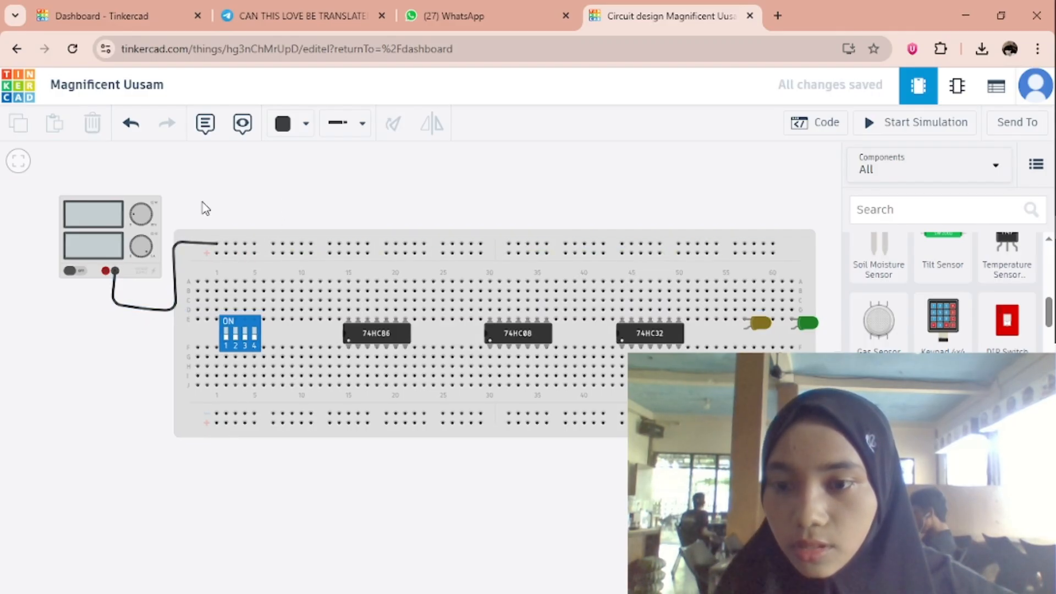
# Wire the power supply's positive terminal to the first hole of the upper positive rail, beside the black wire, and color it Red.
pyautogui.click(105, 271)
pyautogui.click(102, 321)
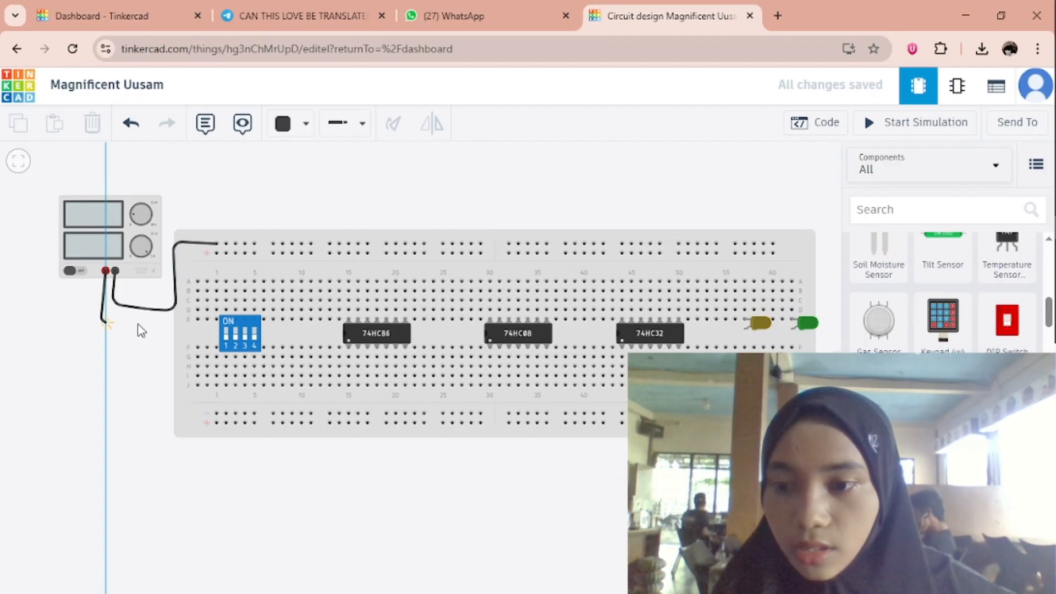
pyautogui.click(180, 319)
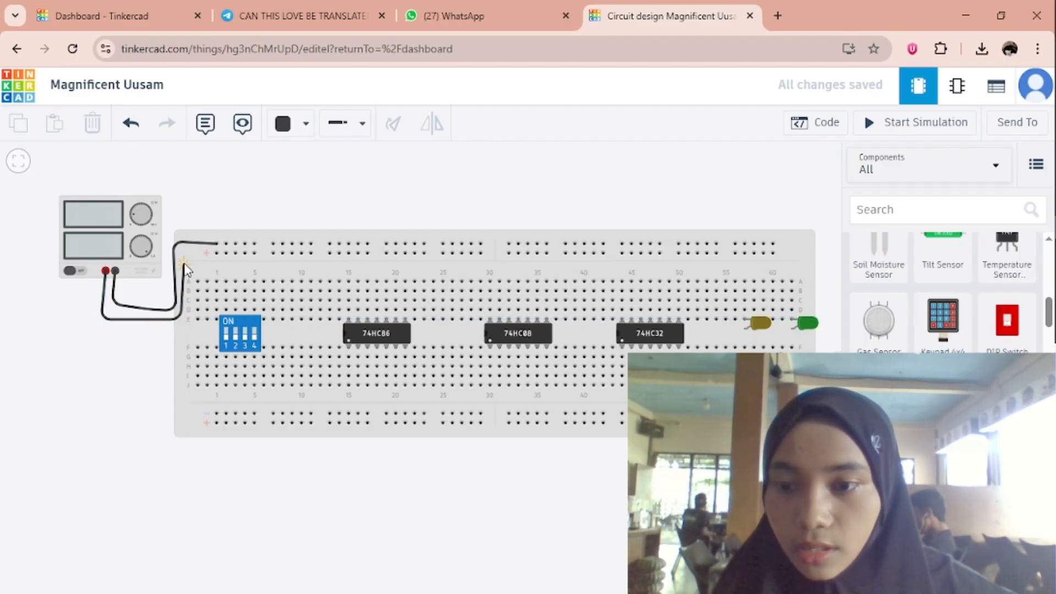
pyautogui.click(217, 253)
pyautogui.click(291, 128)
pyautogui.click(370, 199)
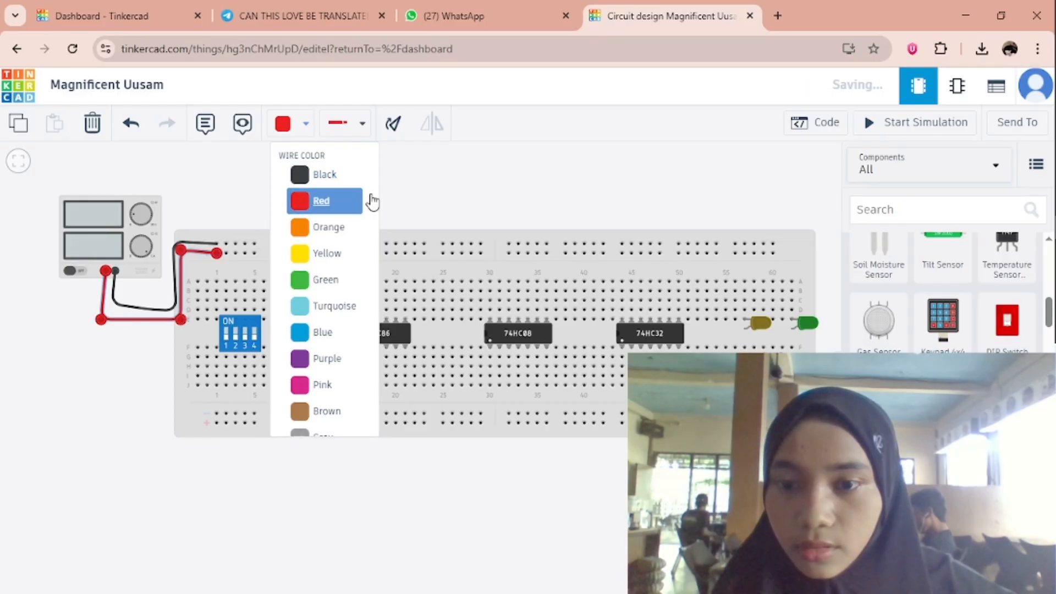
pyautogui.click(492, 447)
# Connect the last hole of the upper positive rail to the last hole of the lower positive rail with a red wire around the breadboard's end.
pyautogui.moveTo(488, 447); pyautogui.dragTo(308, 439)
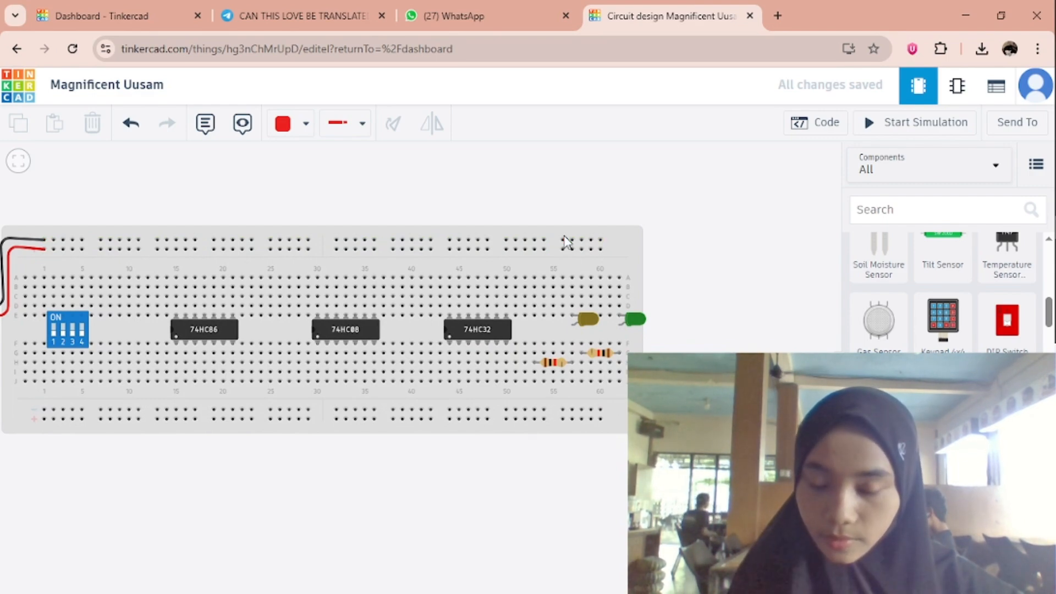
pyautogui.click(600, 249)
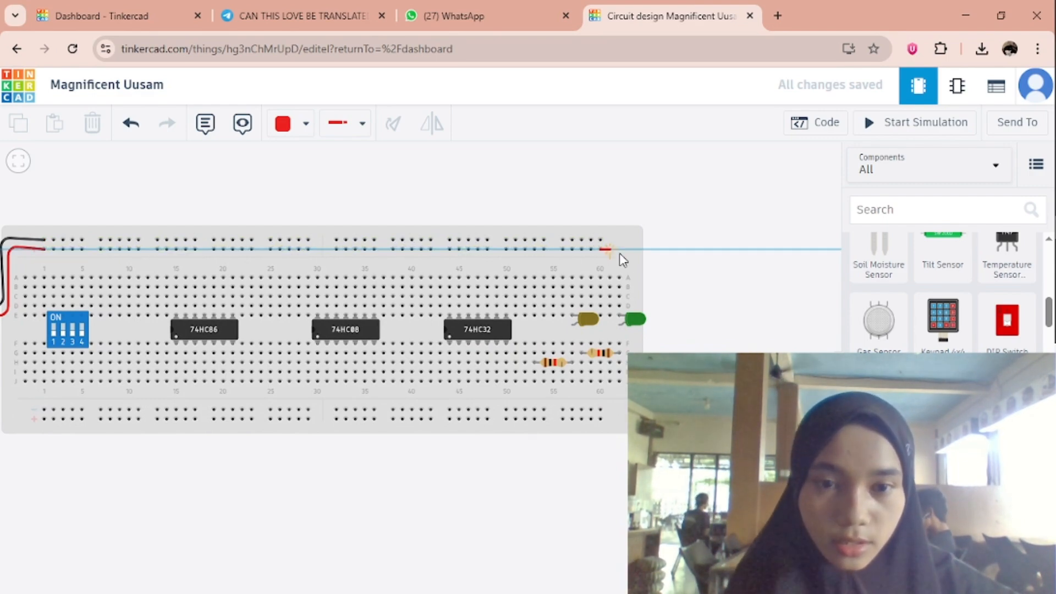
pyautogui.click(650, 251)
pyautogui.click(645, 305)
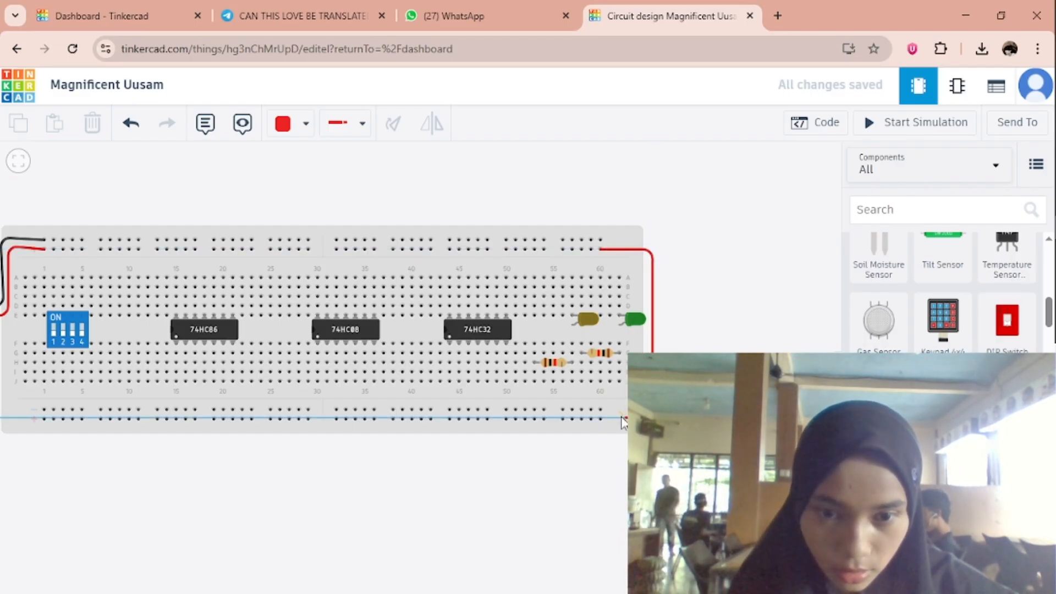
pyautogui.click(600, 419)
pyautogui.click(743, 309)
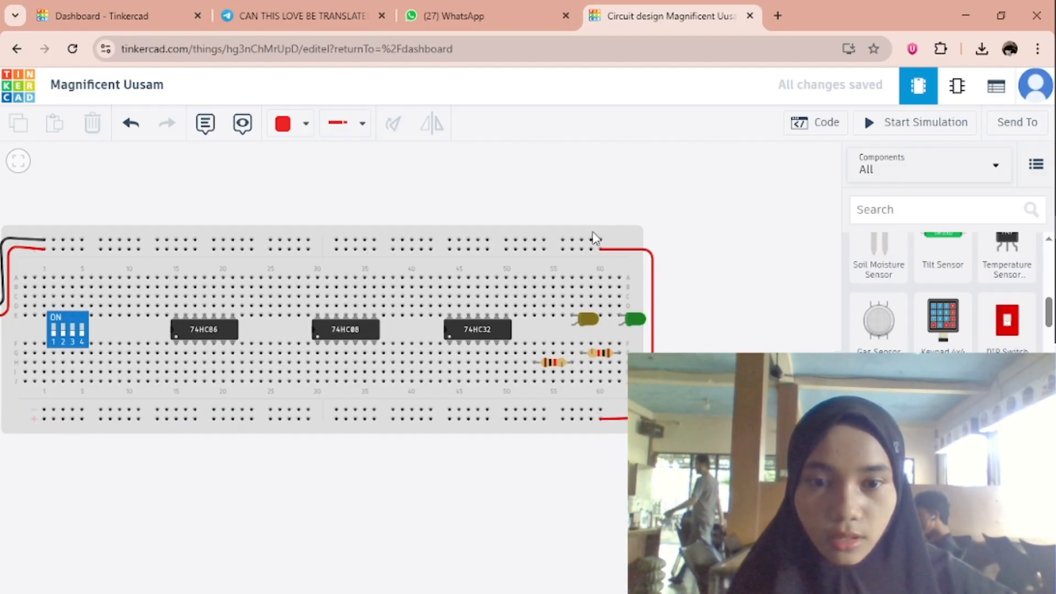
# Connect the last hole of the upper negative rail to the last hole of the lower negative rail around the breadboard's end, and color the wire Black.
pyautogui.click(600, 240)
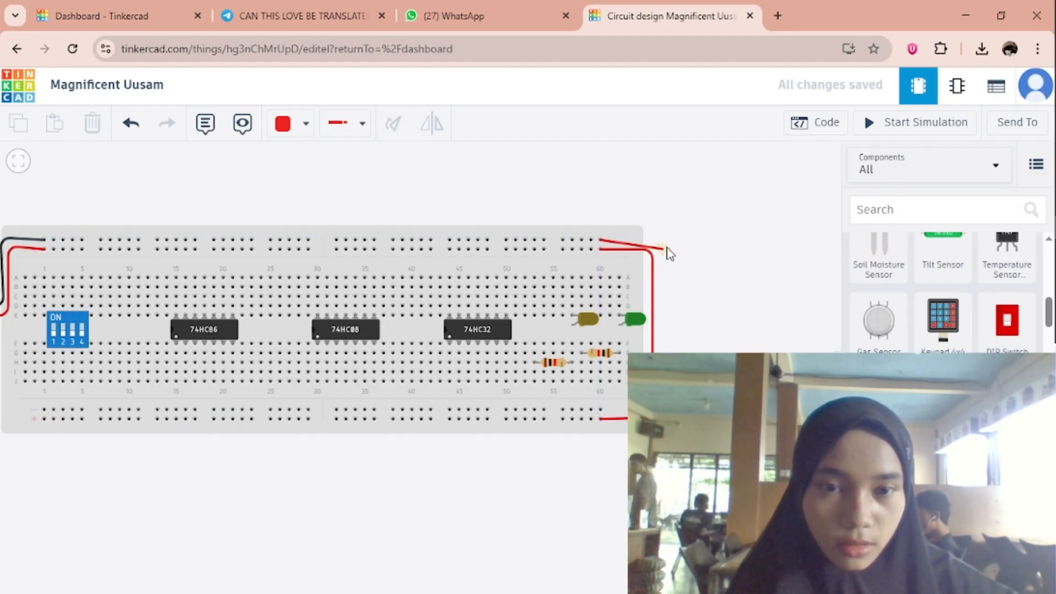
pyautogui.click(668, 240)
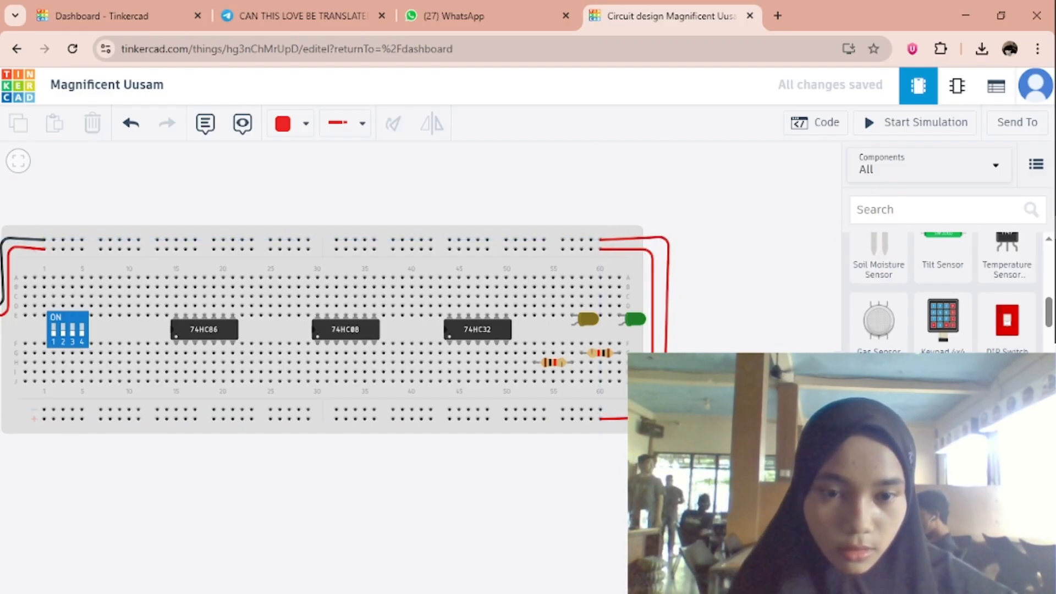
pyautogui.click(604, 412)
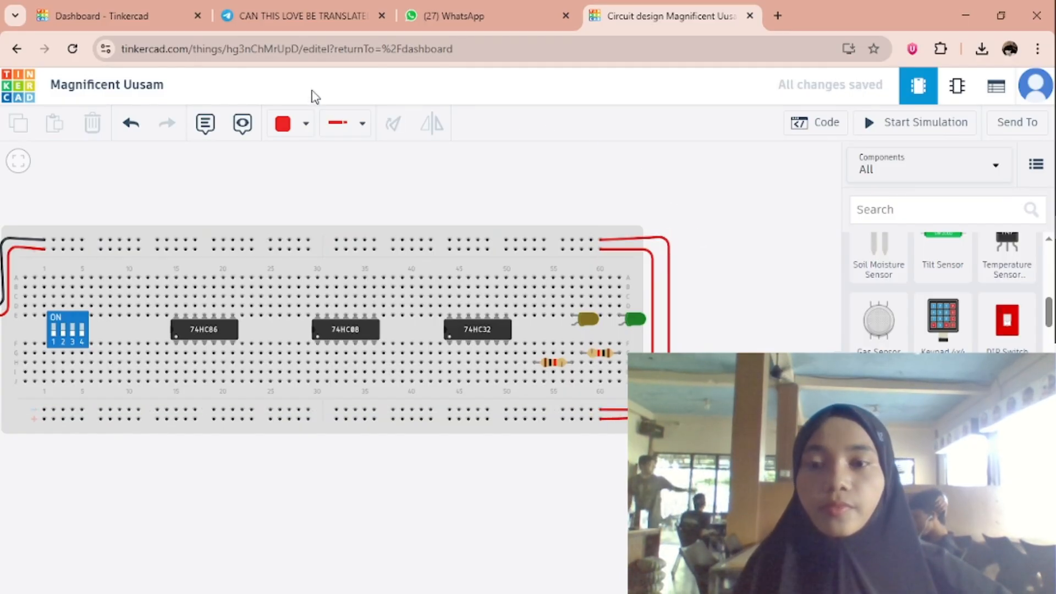
pyautogui.click(634, 242)
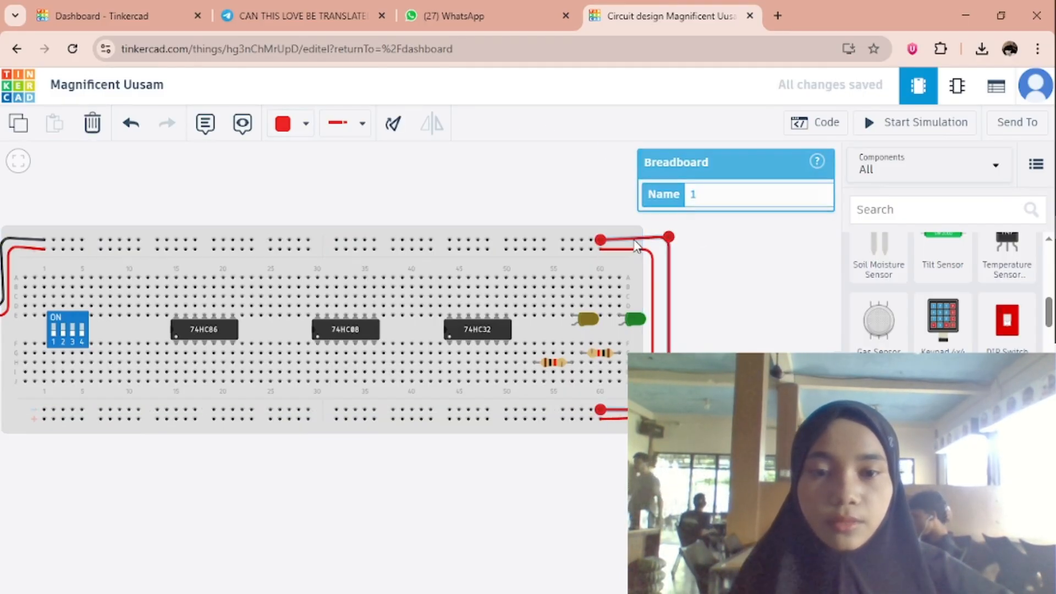
pyautogui.click(288, 123)
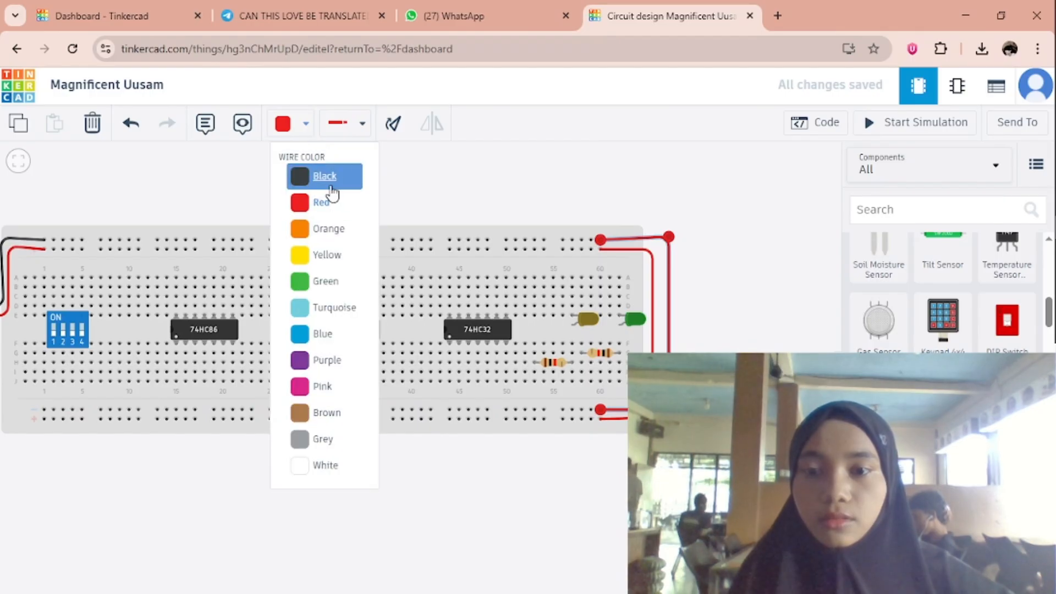
pyautogui.click(330, 174)
# Connect the upper positive rail to the upper terminals of DIP switches 1, 2 and 3 with three straight Orange wires.
pyautogui.moveTo(480, 184); pyautogui.dragTo(638, 210)
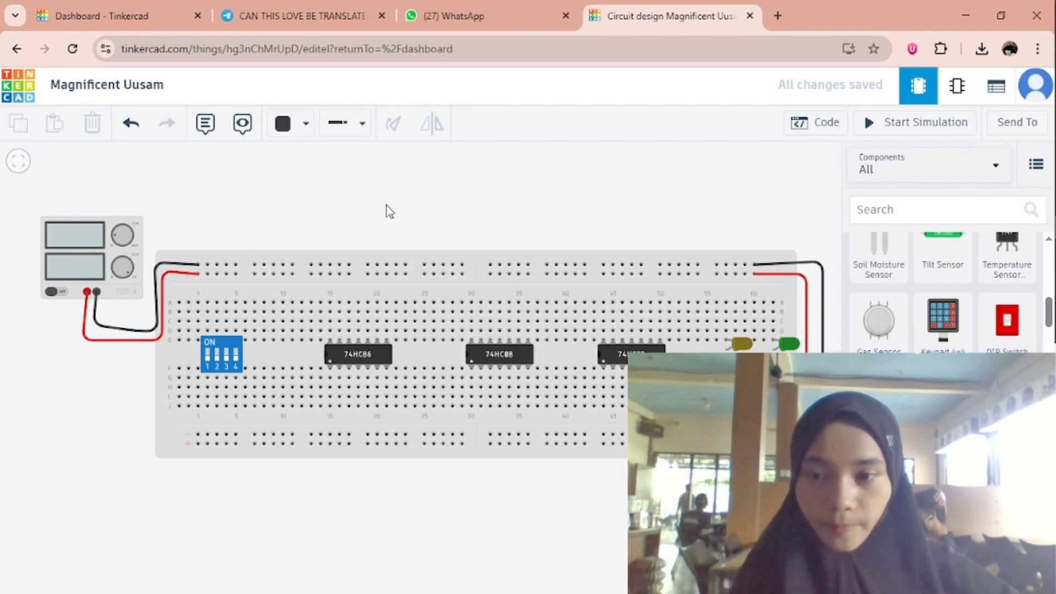
pyautogui.click(298, 127)
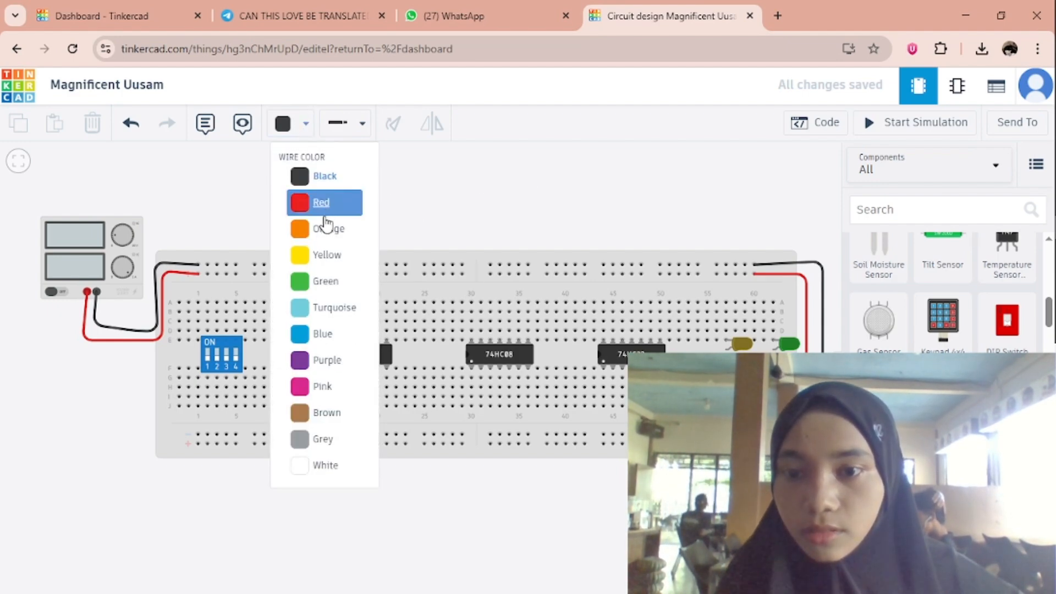
pyautogui.click(325, 230)
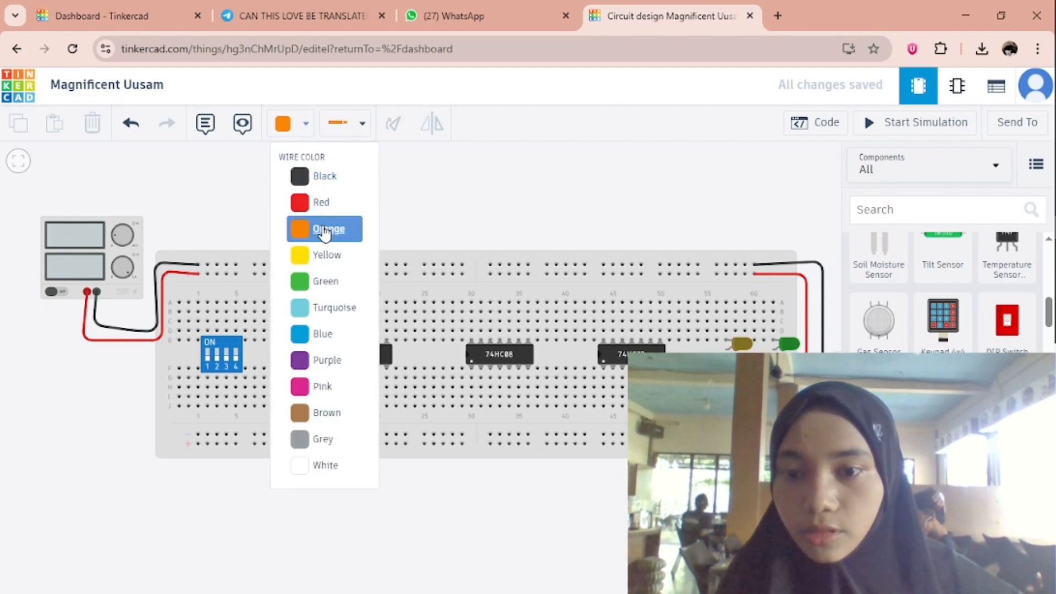
pyautogui.click(208, 275)
pyautogui.click(208, 335)
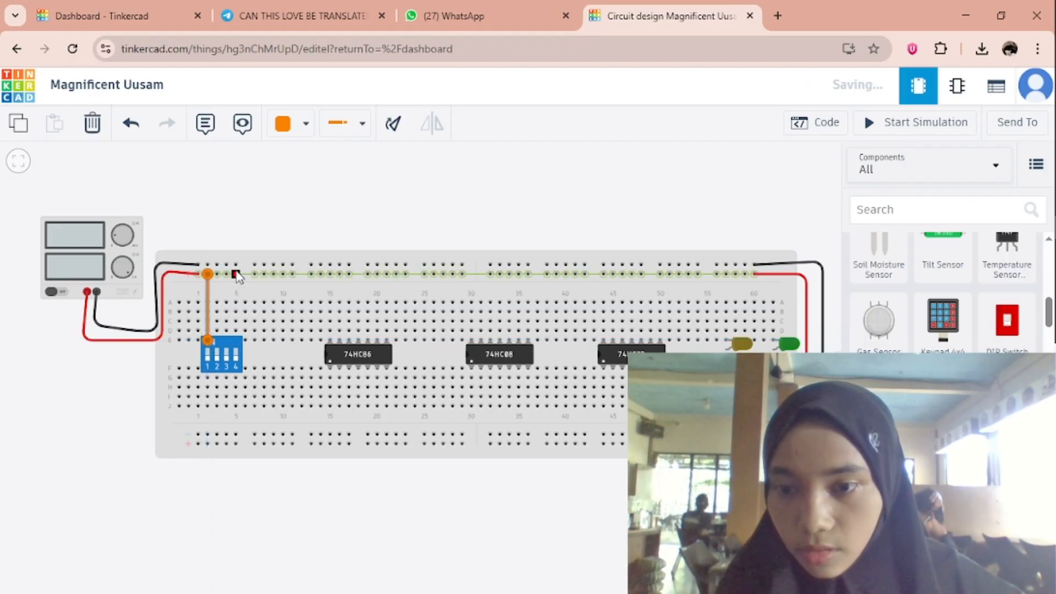
pyautogui.click(216, 271)
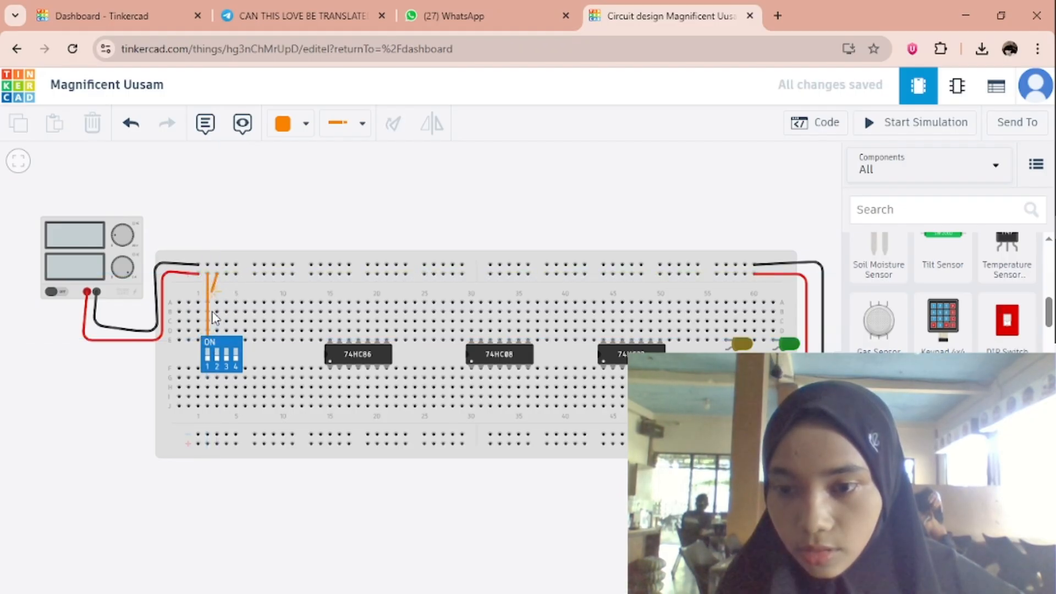
pyautogui.click(215, 342)
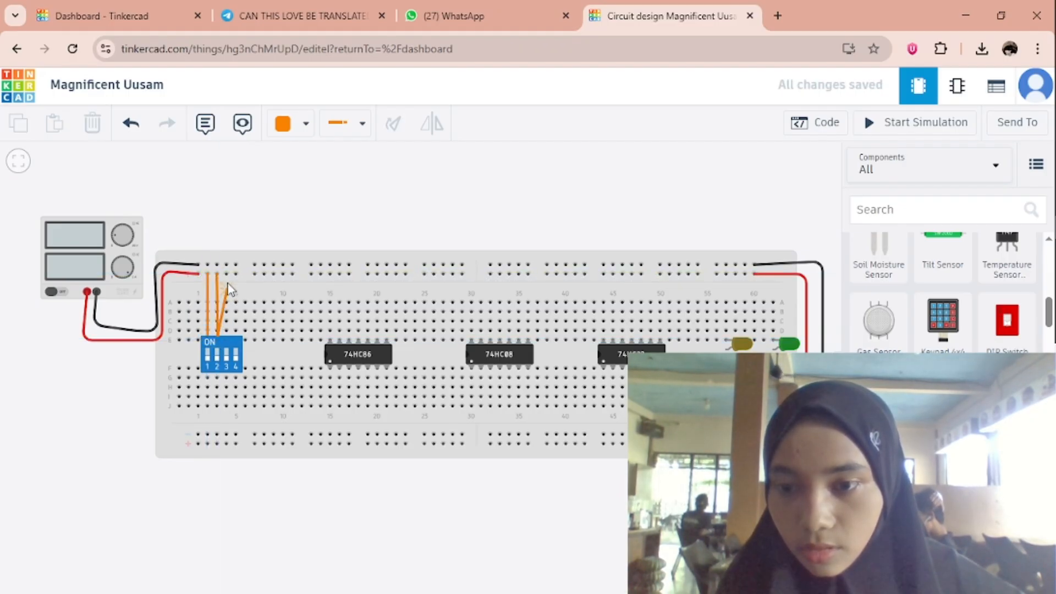
pyautogui.click(217, 343)
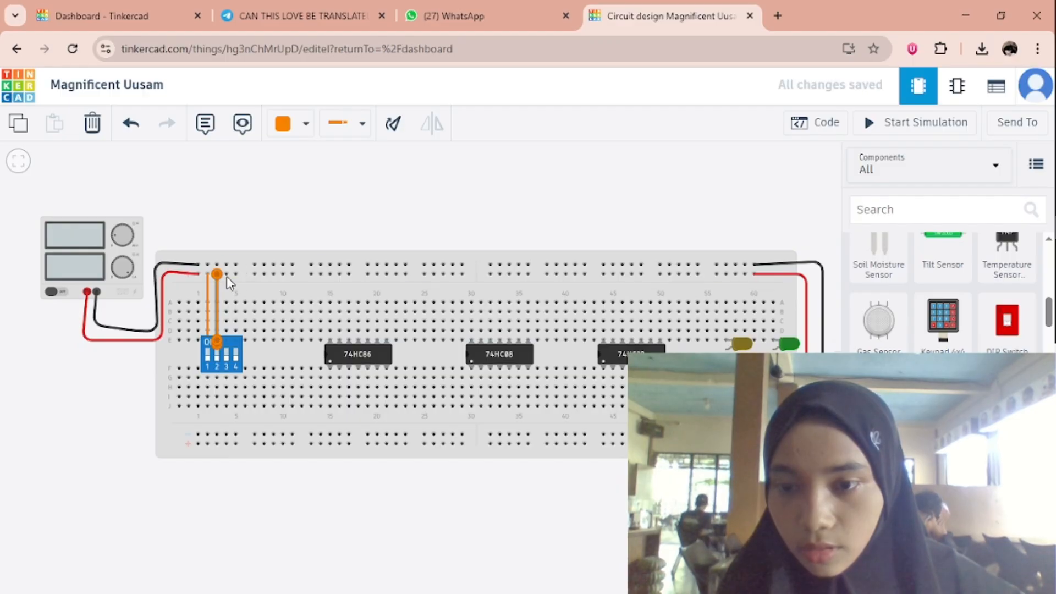
pyautogui.click(226, 272)
pyautogui.click(224, 340)
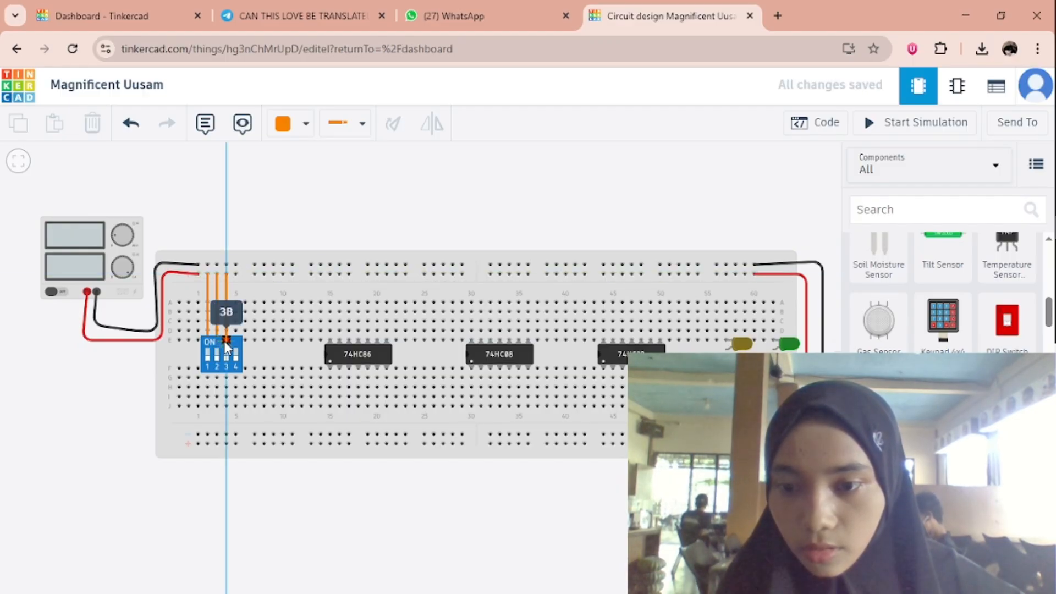
pyautogui.click(225, 342)
pyautogui.click(426, 218)
# Wire the upper positive rail to row A at column 15, above the 74HC86's first upper pin, in orange.
pyautogui.moveTo(415, 217); pyautogui.dragTo(309, 208)
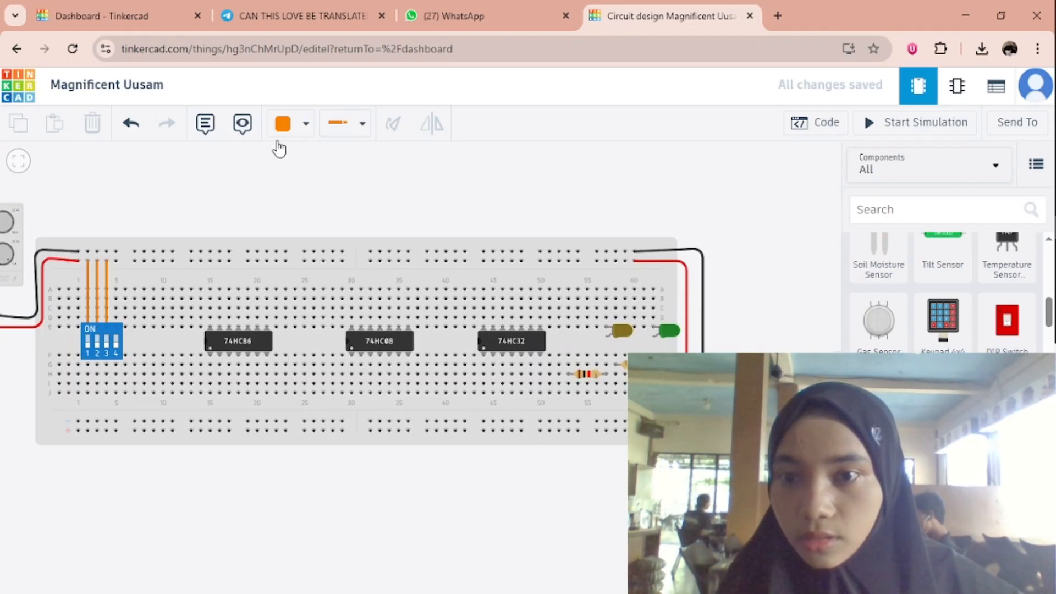
pyautogui.click(210, 257)
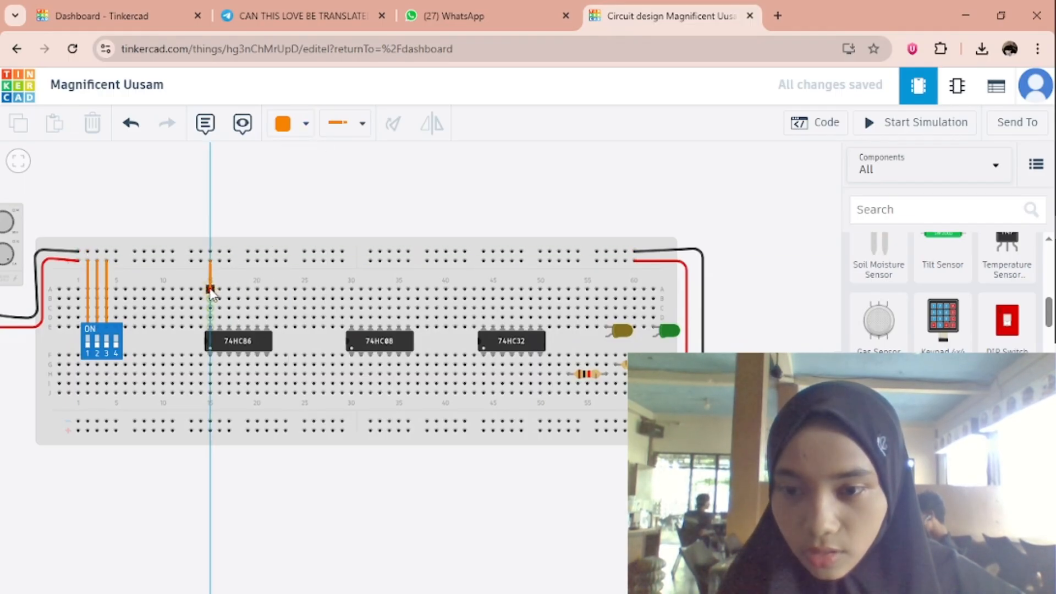
pyautogui.click(210, 289)
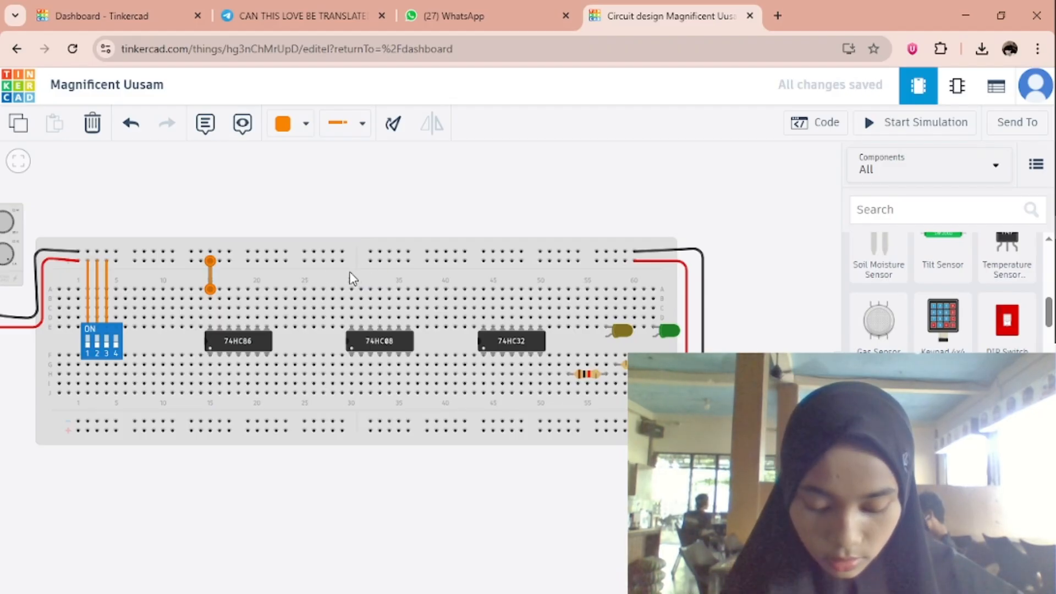
# Shift the 74HC08 one column toward the 74HC86, and wire the upper positive rail to row A at columns 29 and 44 in orange.
pyautogui.click(382, 339)
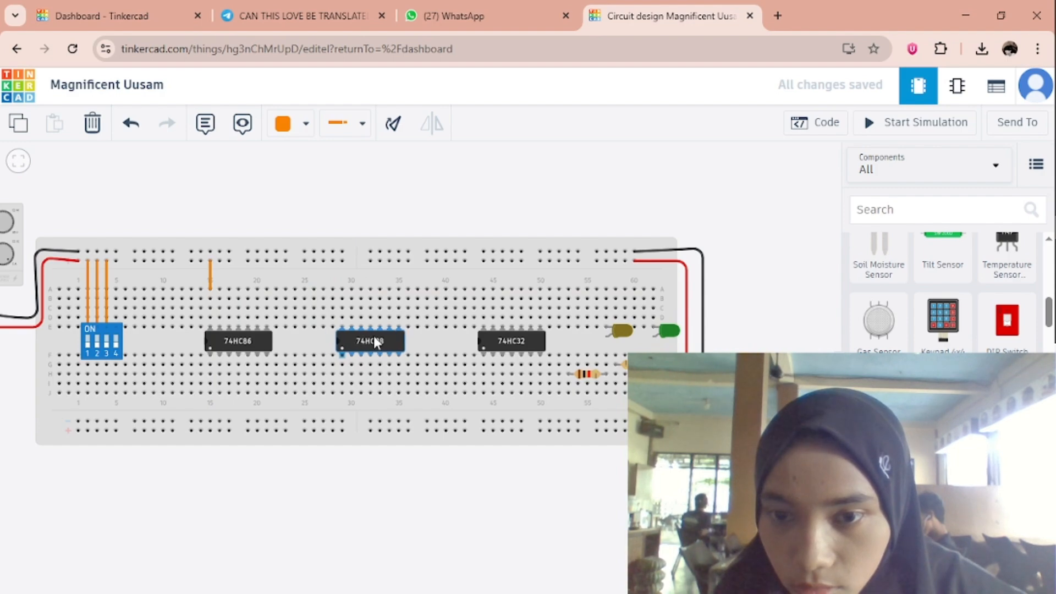
pyautogui.moveTo(382, 337); pyautogui.dragTo(376, 339)
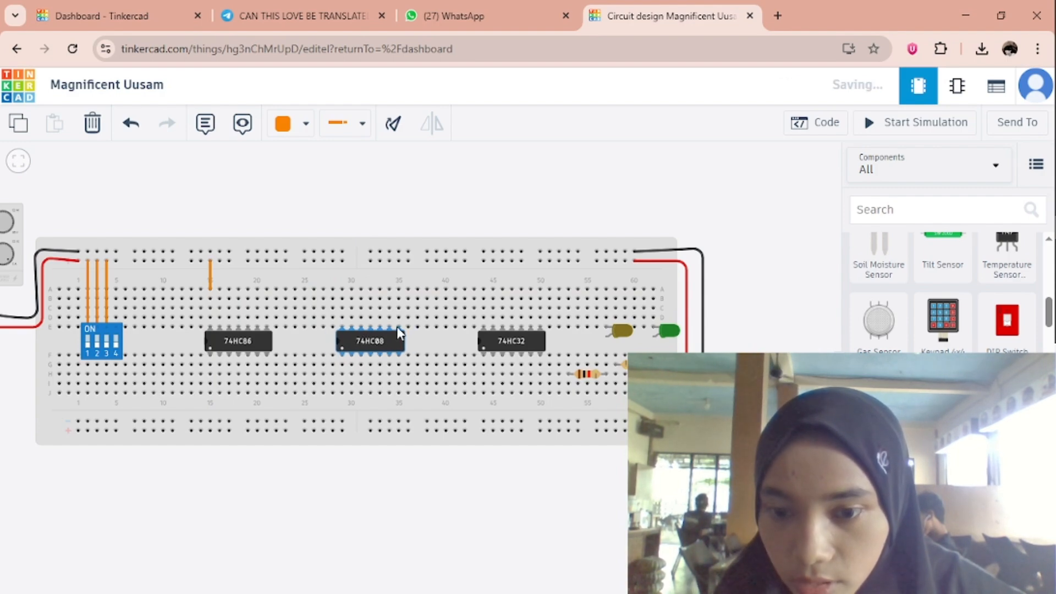
pyautogui.click(341, 258)
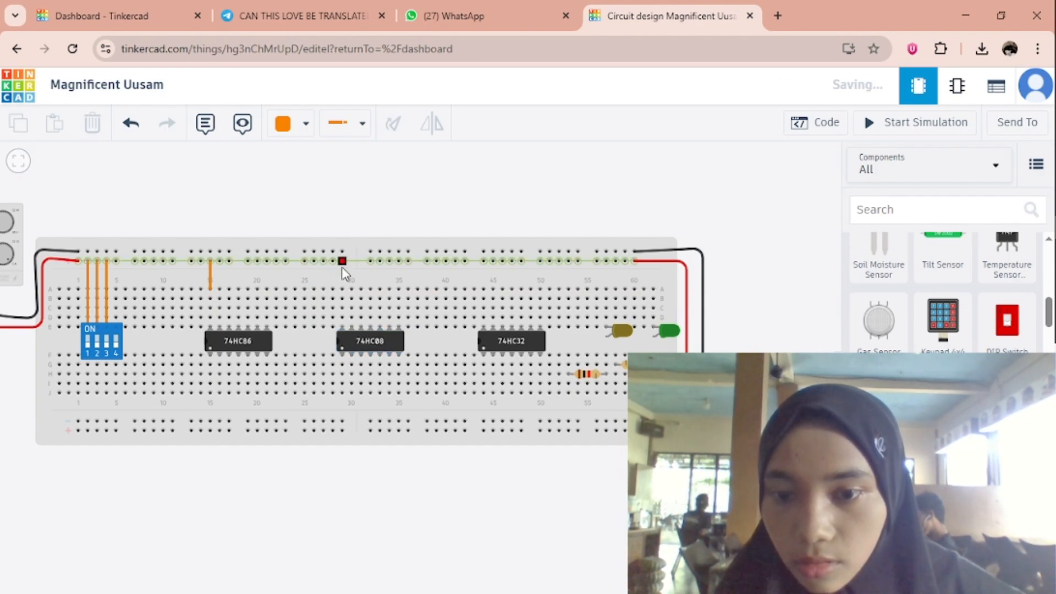
pyautogui.click(342, 290)
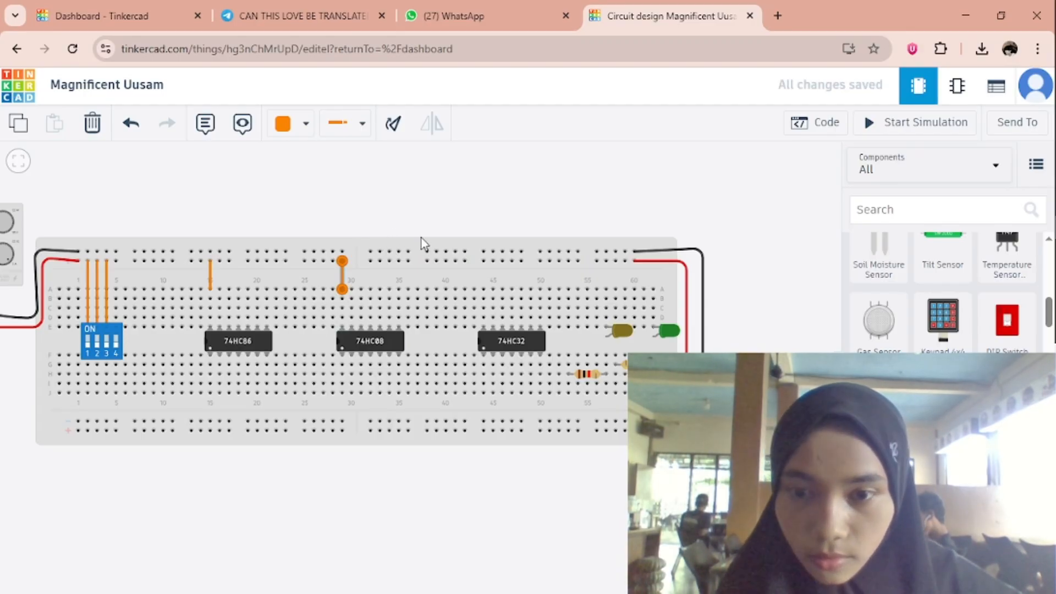
pyautogui.click(483, 260)
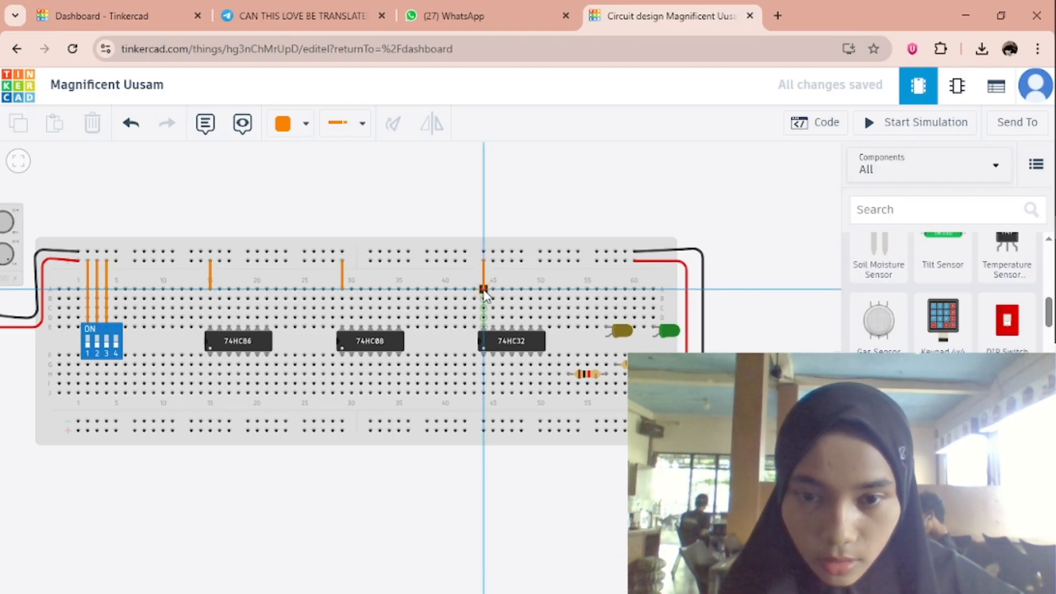
pyautogui.click(484, 289)
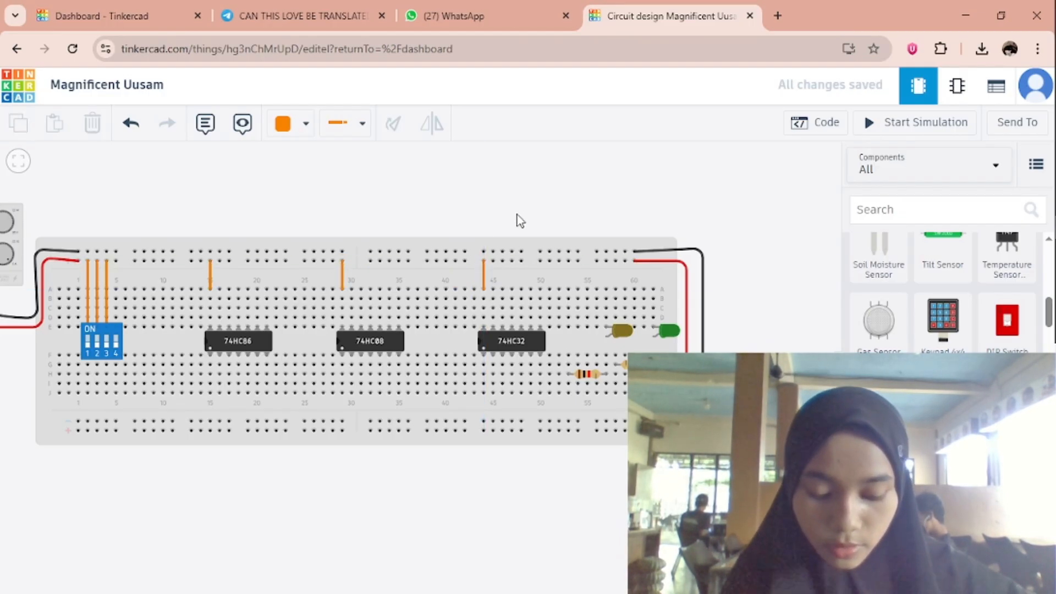
# Run an orange wire from the second-to-last hole of the upper negative rail over the board's edge down to column 62, straightening its vertical run.
pyautogui.click(626, 252)
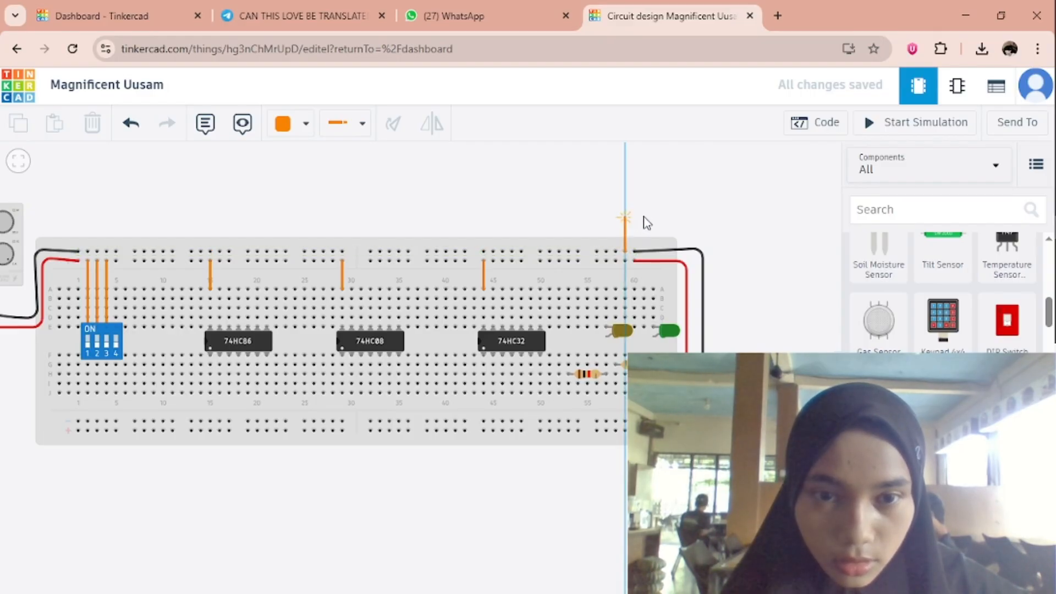
pyautogui.click(644, 218)
pyautogui.click(658, 218)
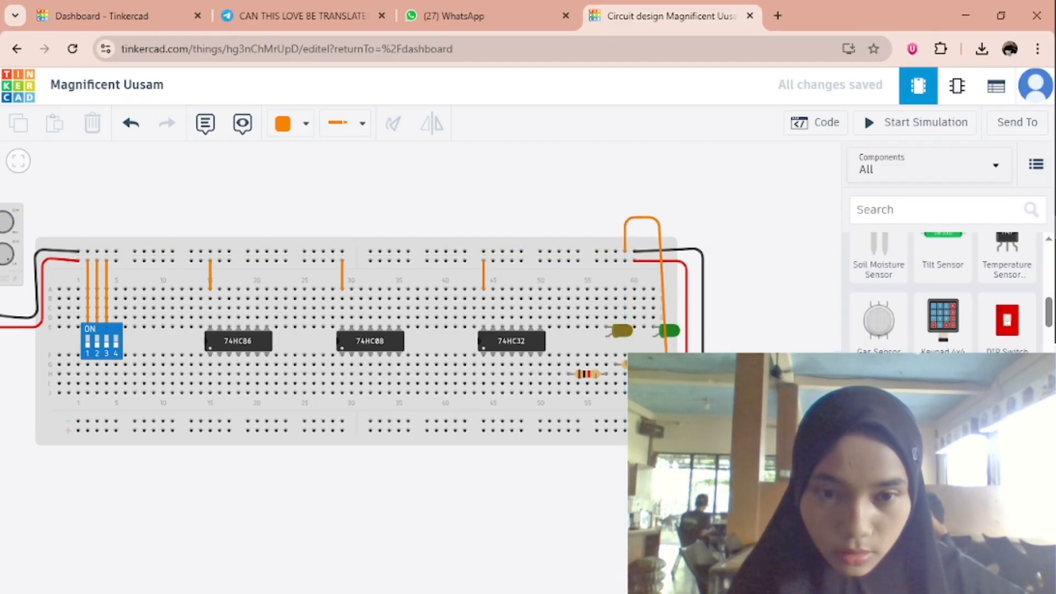
pyautogui.click(653, 365)
pyautogui.moveTo(659, 220); pyautogui.dragTo(653, 219)
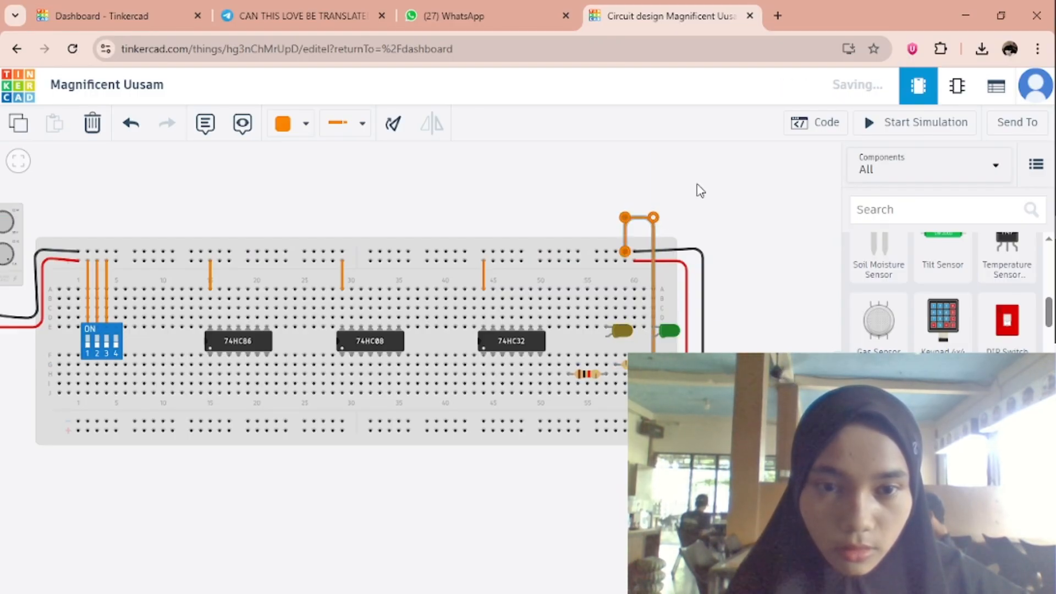
pyautogui.click(697, 189)
# Search Google in a new browser tab for "tabel kebenaran full adder".
pyautogui.hotkey('ctrl', 't')
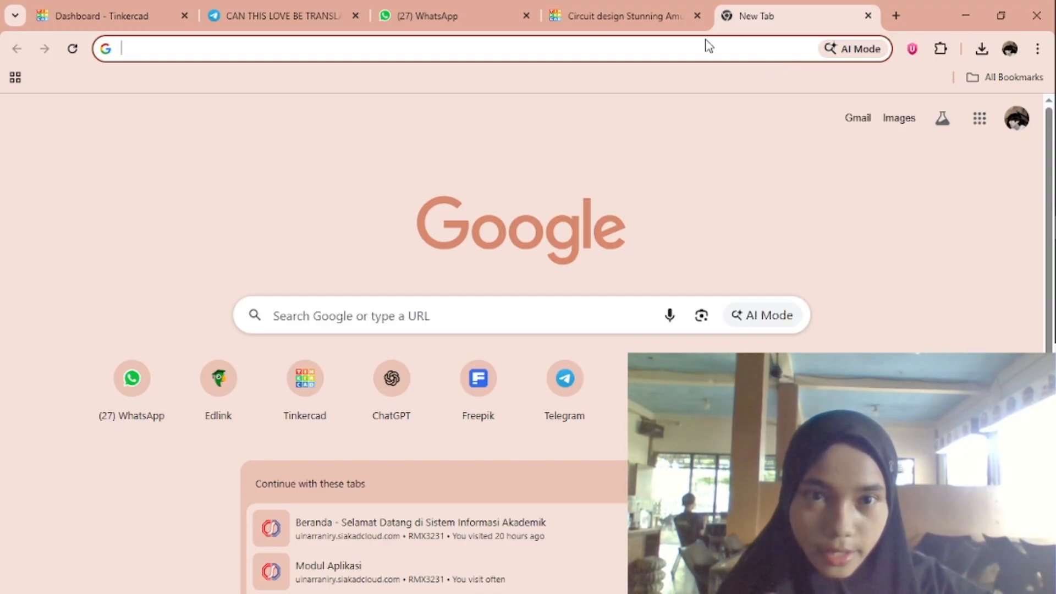
pyautogui.click(691, 45)
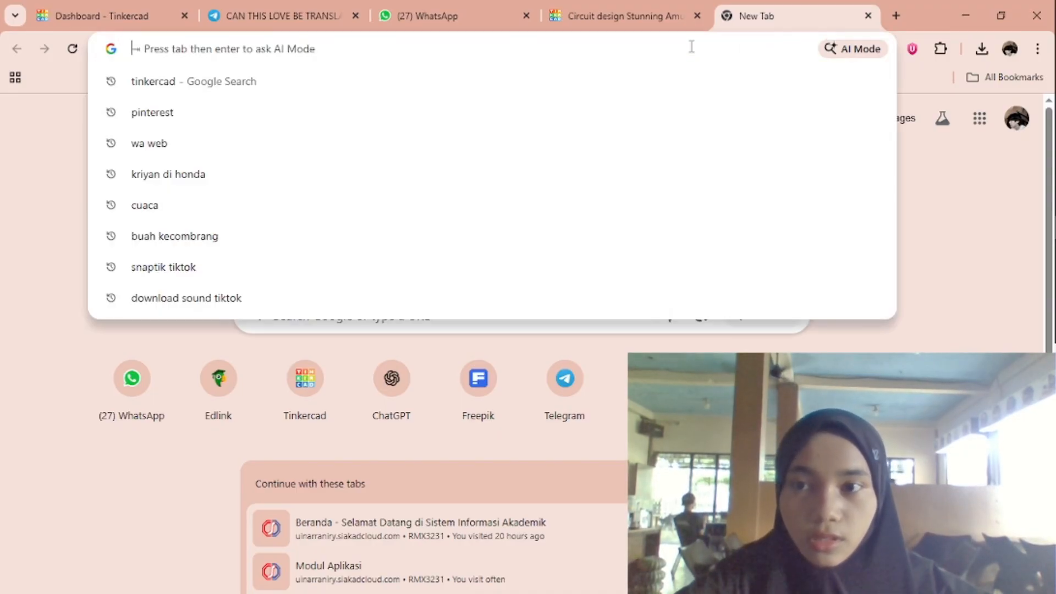
pyautogui.write('tabe')
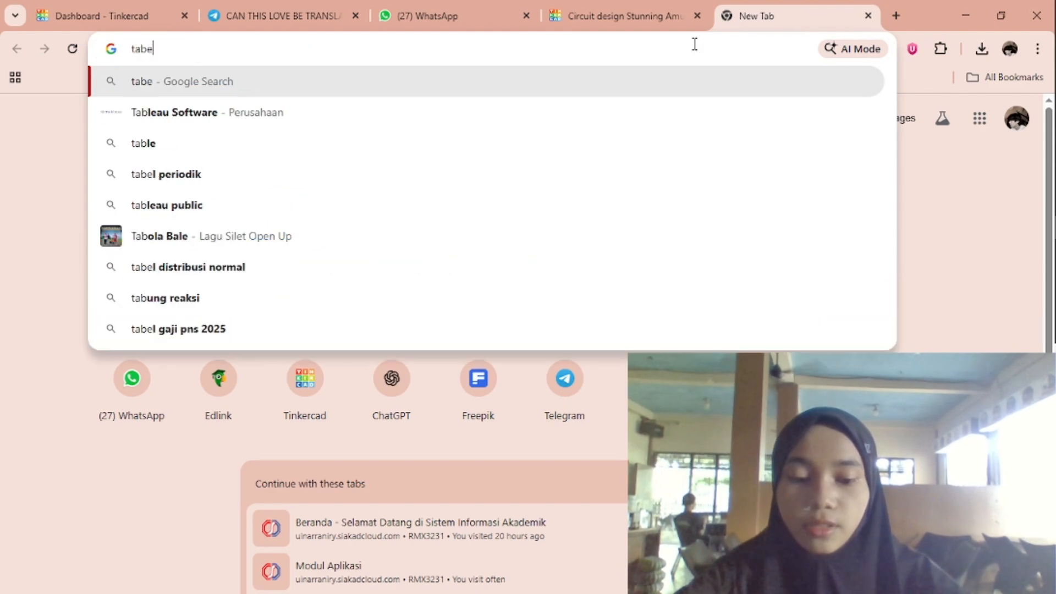
pyautogui.write('l len')
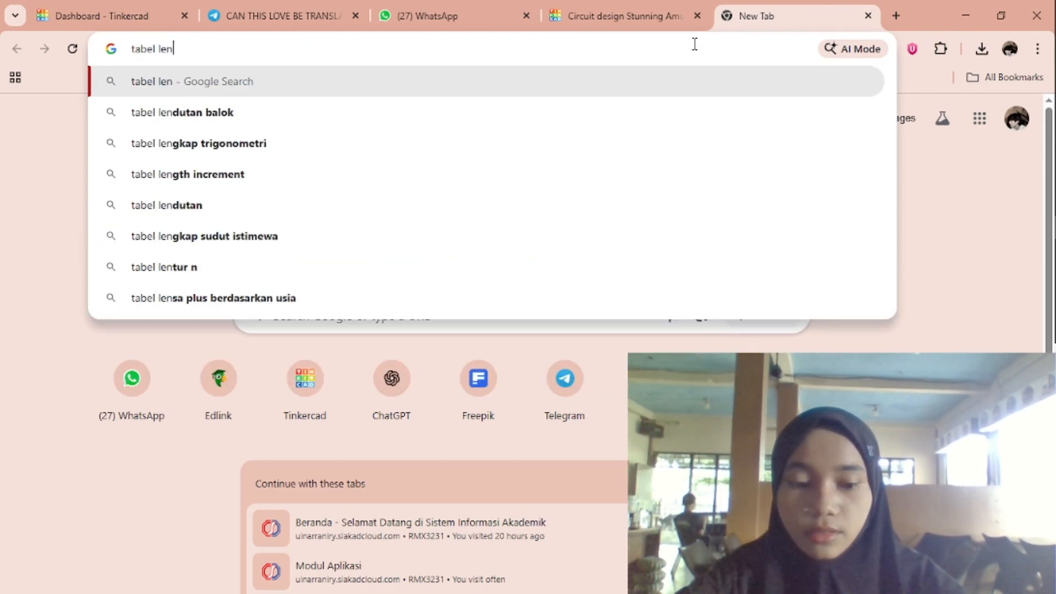
pyautogui.press('BackSpace')
pyautogui.press('BackSpace')
pyautogui.press('BackSpace')
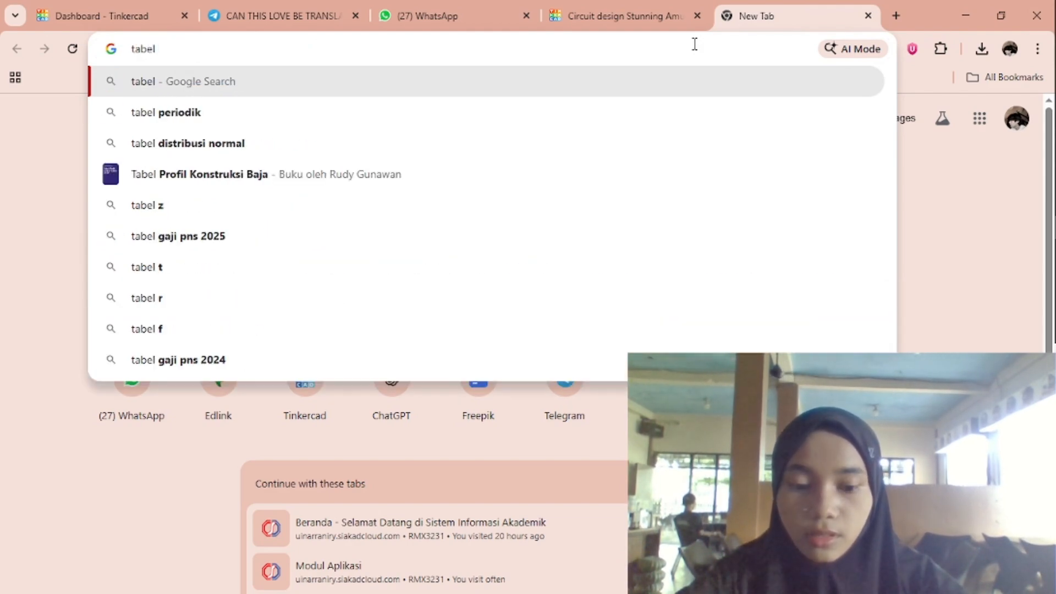
pyautogui.write('l')
pyautogui.press('BackSpace')
pyautogui.write('kebena')
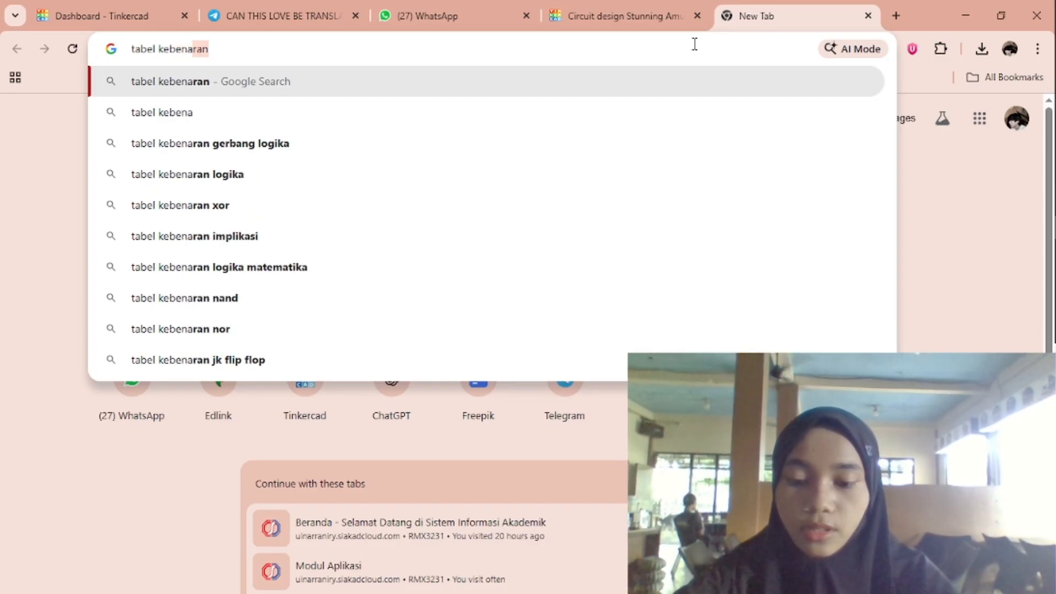
pyautogui.write('ran ful')
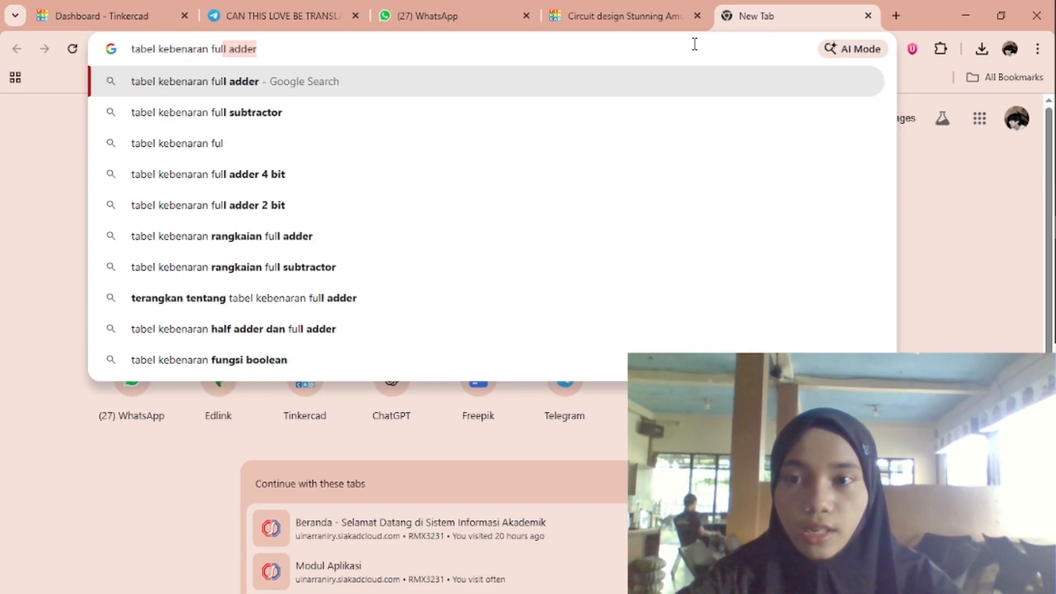
pyautogui.press('BackSpace')
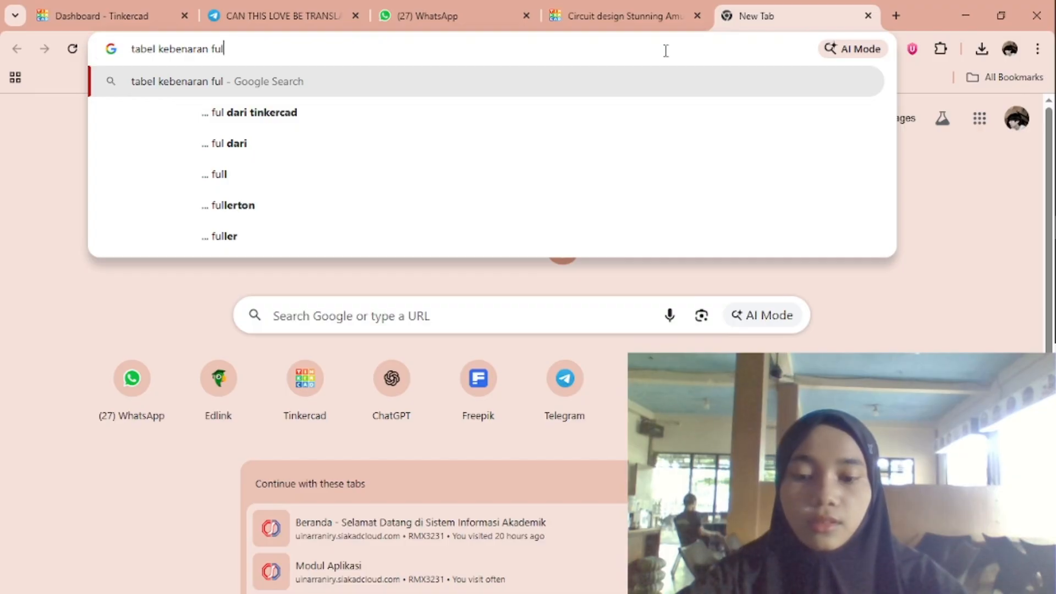
pyautogui.write('l adde')
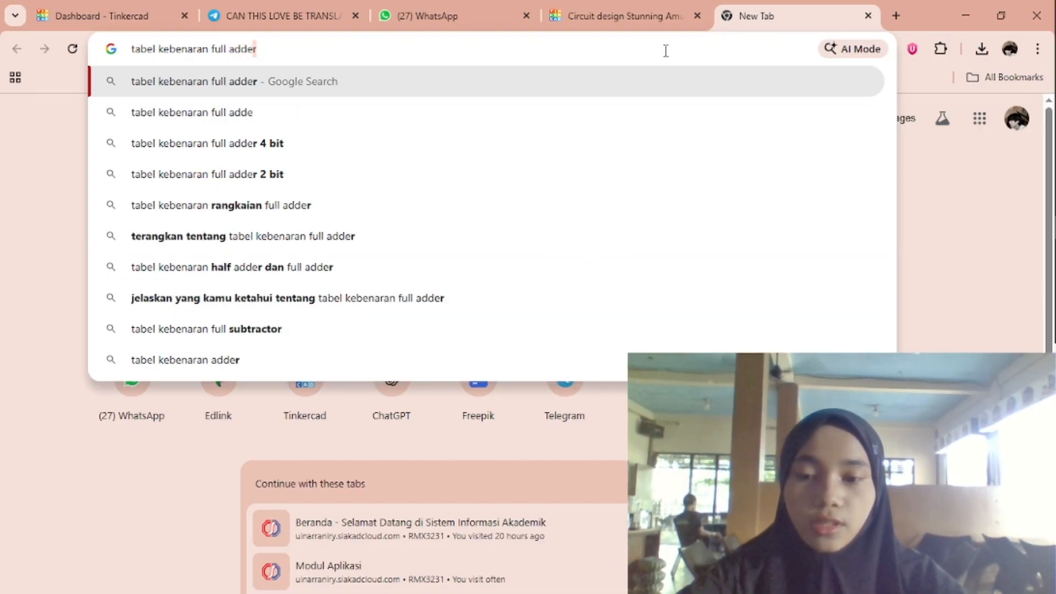
pyautogui.write('r')
pyautogui.press('Return')
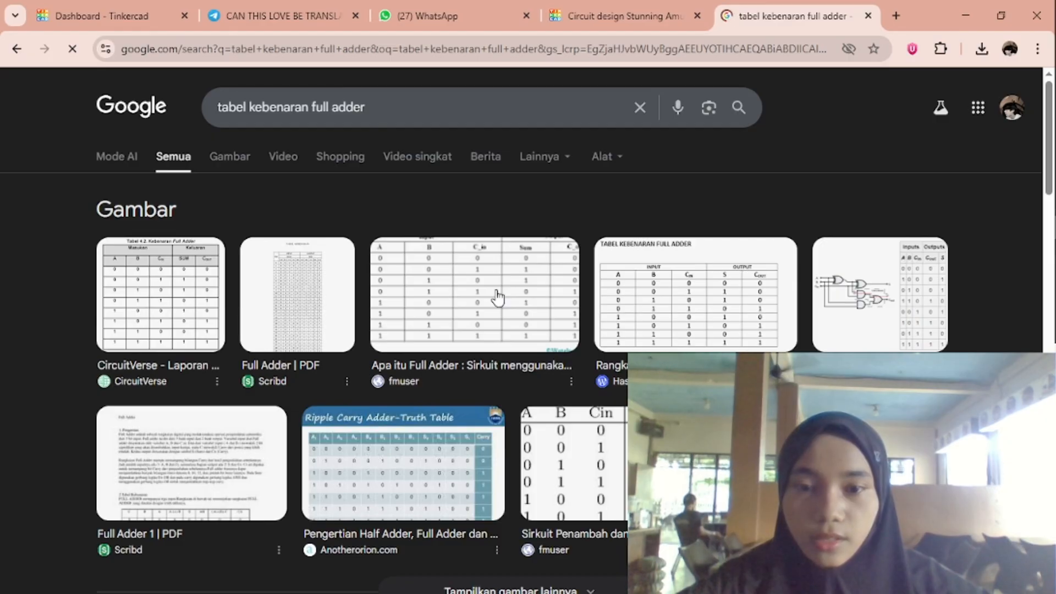
# Save the "TABEL KEBENARAN FULL ADDER" image from the WordPress result to the Downloads folder as okkk.
pyautogui.click(665, 302)
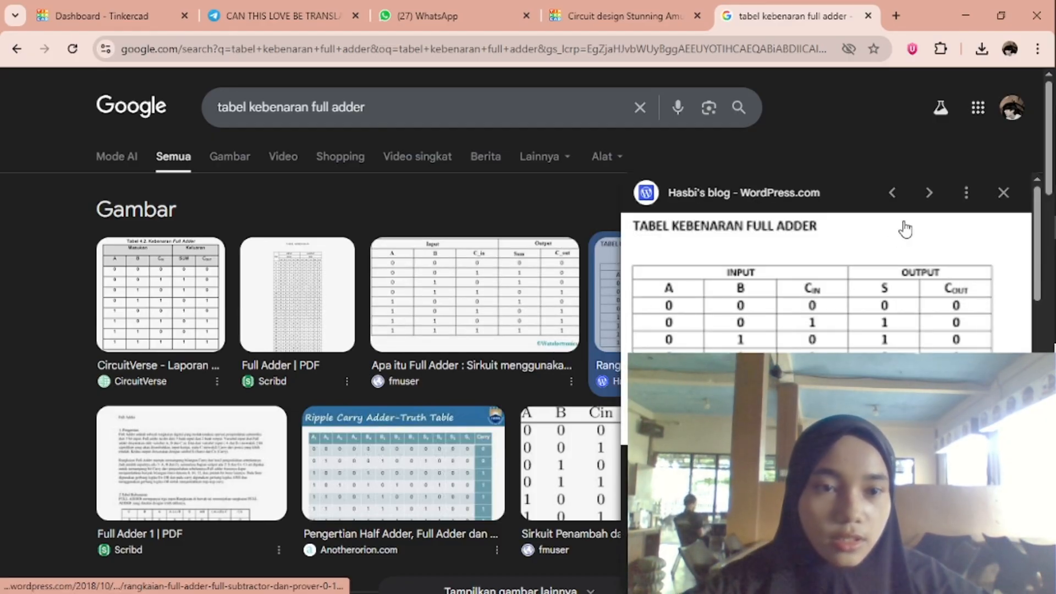
pyautogui.click(966, 192)
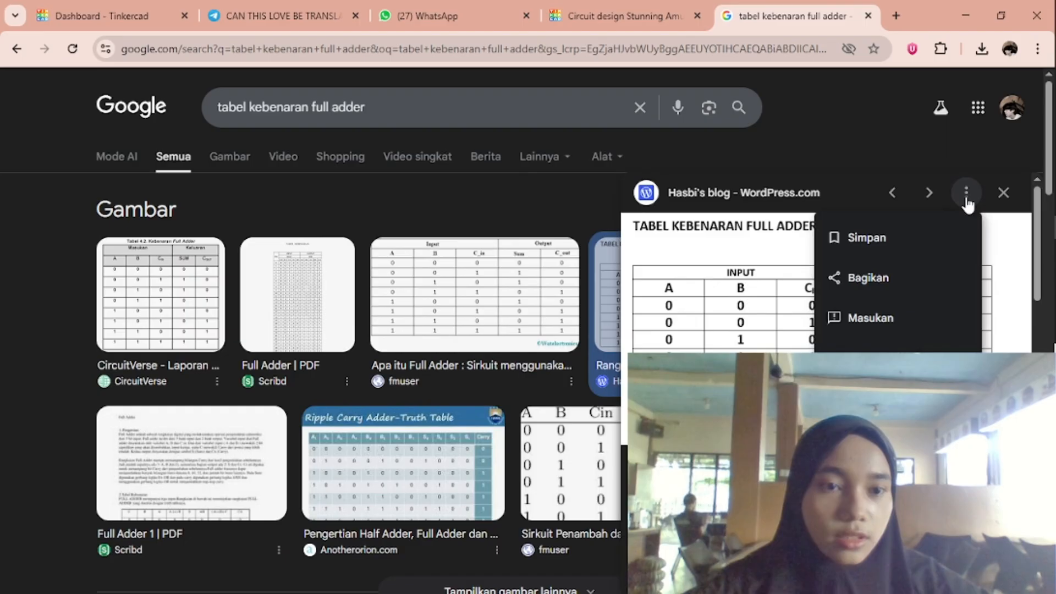
pyautogui.rightClick(766, 271)
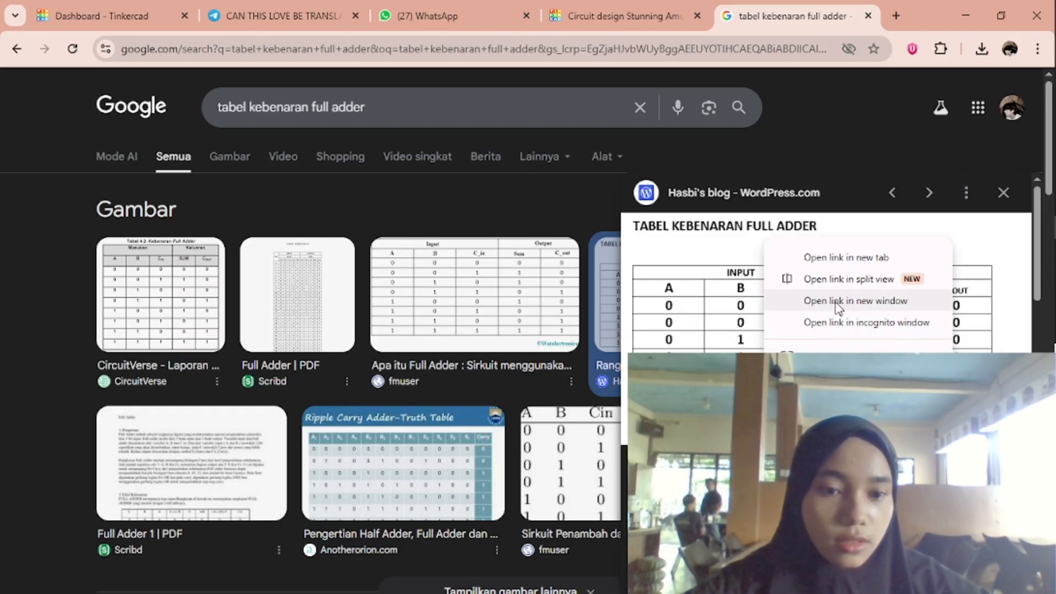
pyautogui.click(829, 478)
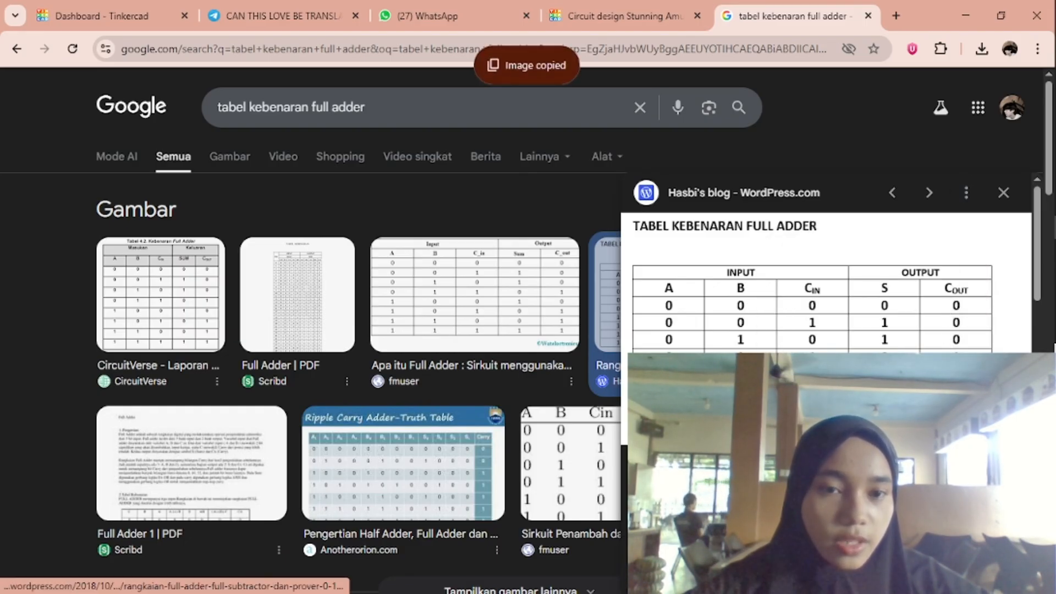
pyautogui.rightClick(837, 335)
pyautogui.click(891, 447)
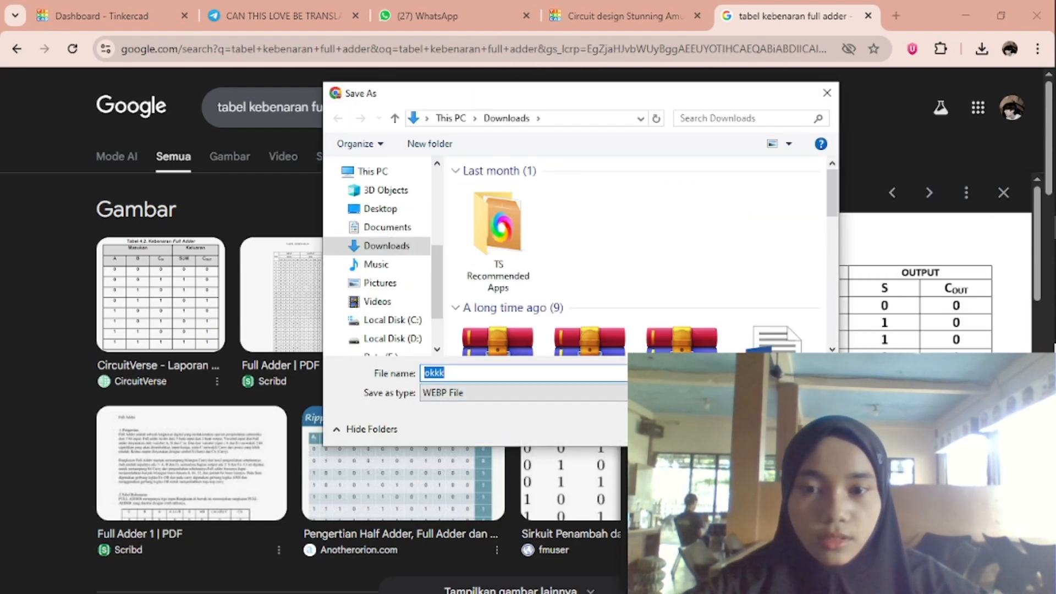
pyautogui.press('Return')
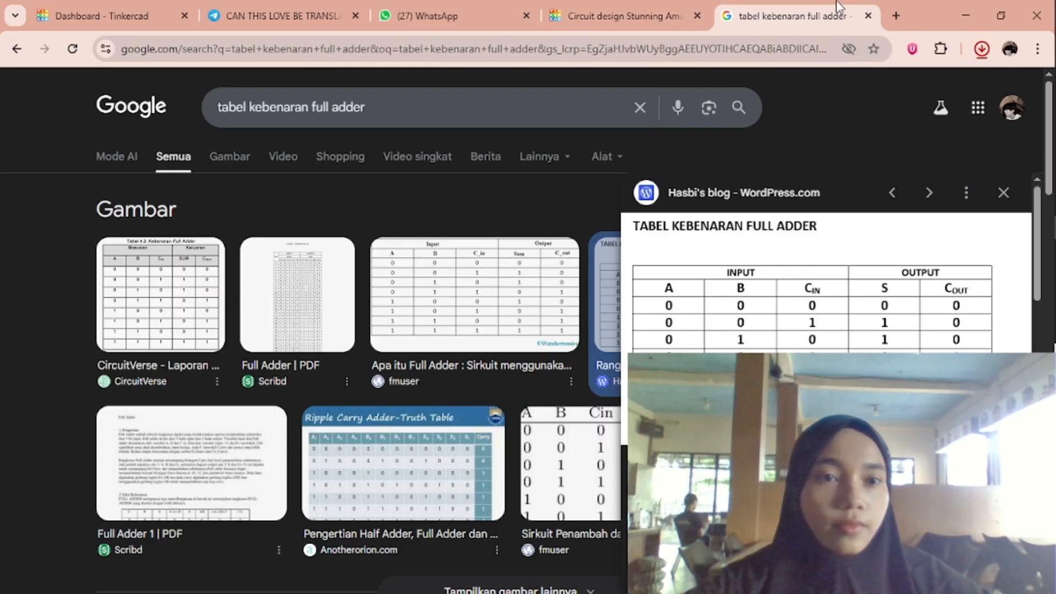
# Switch to the Downloads folder in File Explorer and open the okkk image in the browser.
pyautogui.click(662, 15)
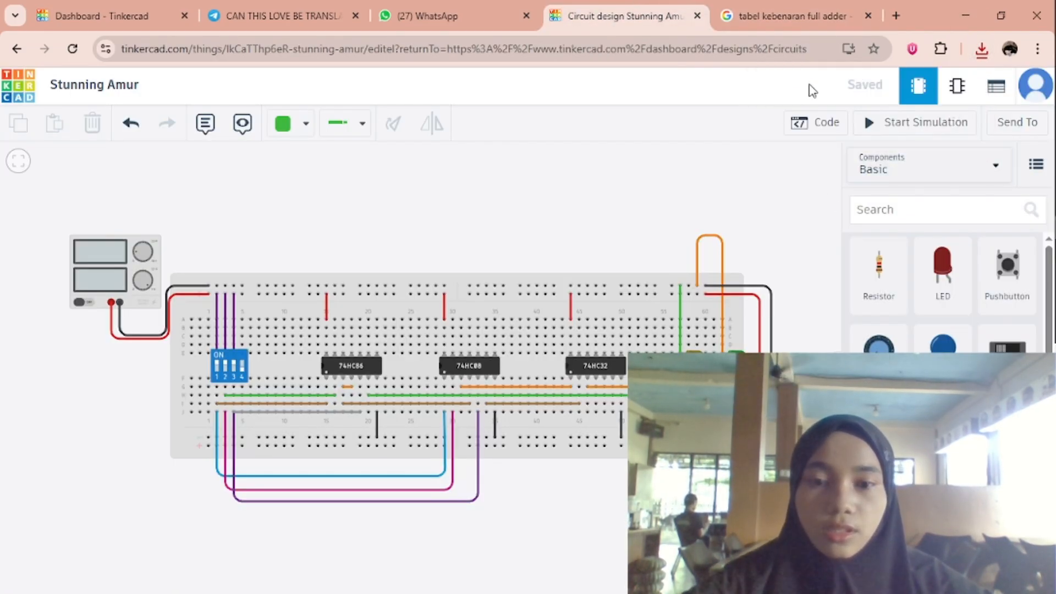
pyautogui.press('super+Tab')
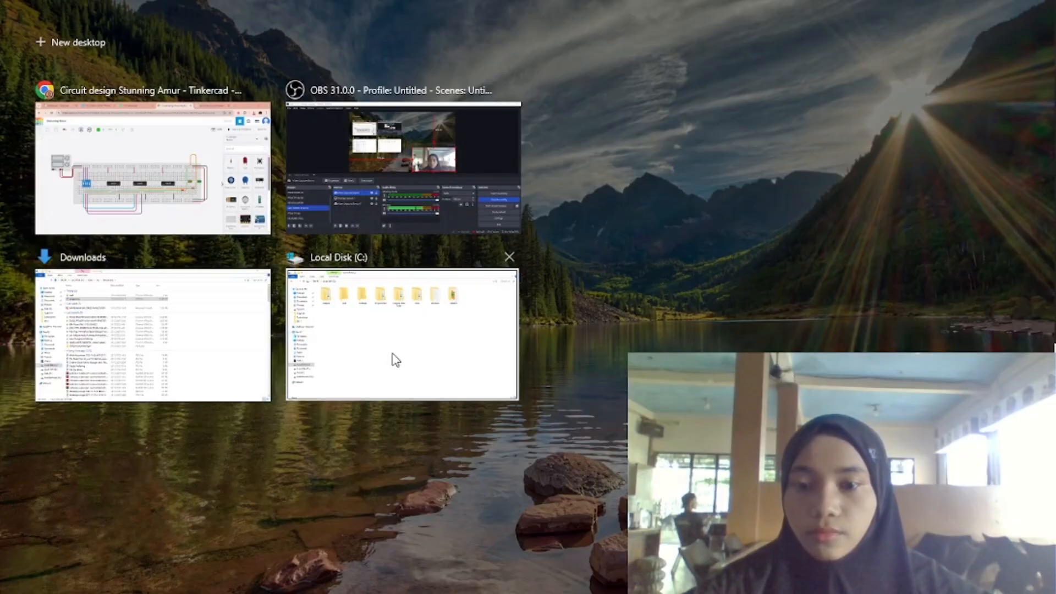
pyautogui.click(216, 330)
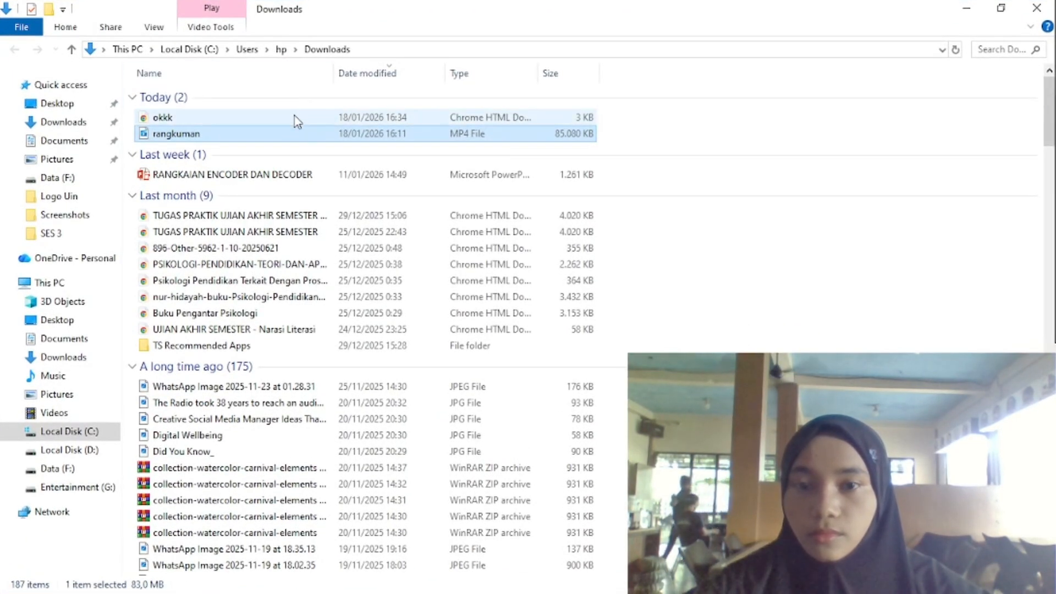
pyautogui.click(298, 120)
pyautogui.doubleClick(295, 116)
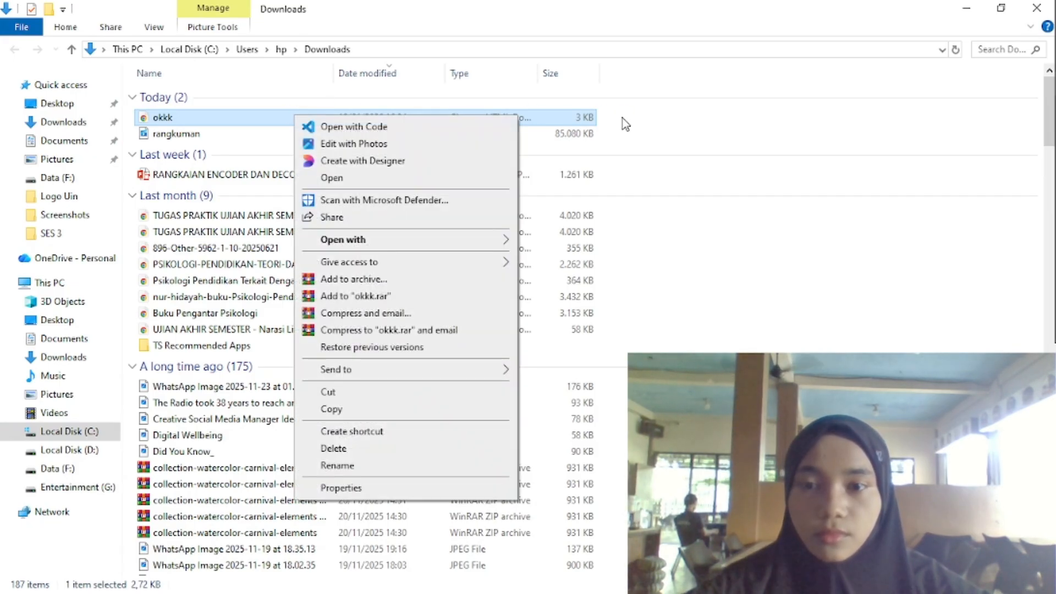
pyautogui.click(622, 118)
pyautogui.click(561, 120)
pyautogui.doubleClick(561, 120)
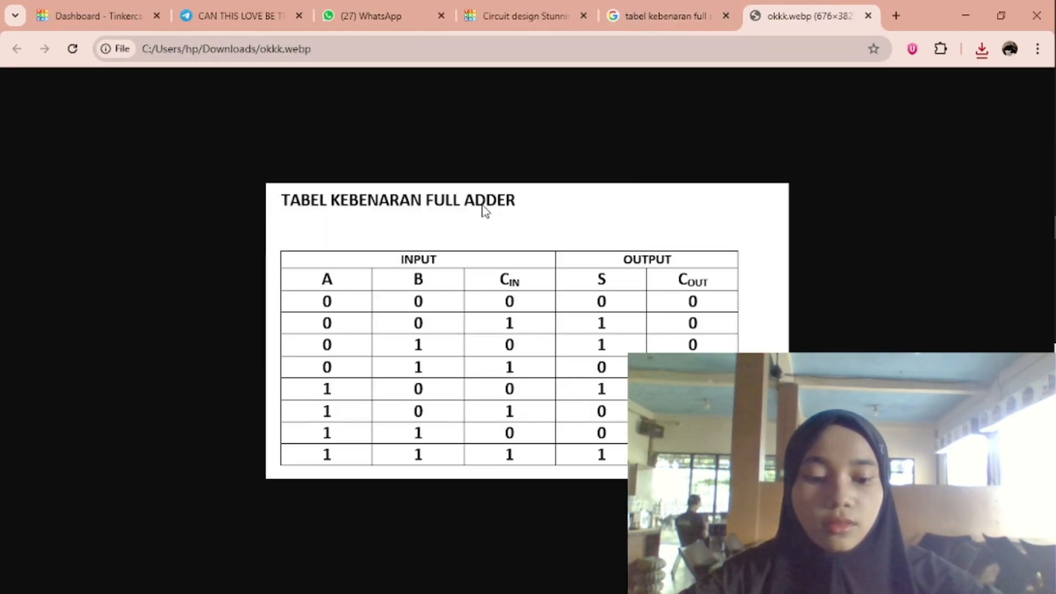
# Try to tile the Tinkercad circuit beside the Downloads folder and open okkk alongside it.
pyautogui.press('super+Right')
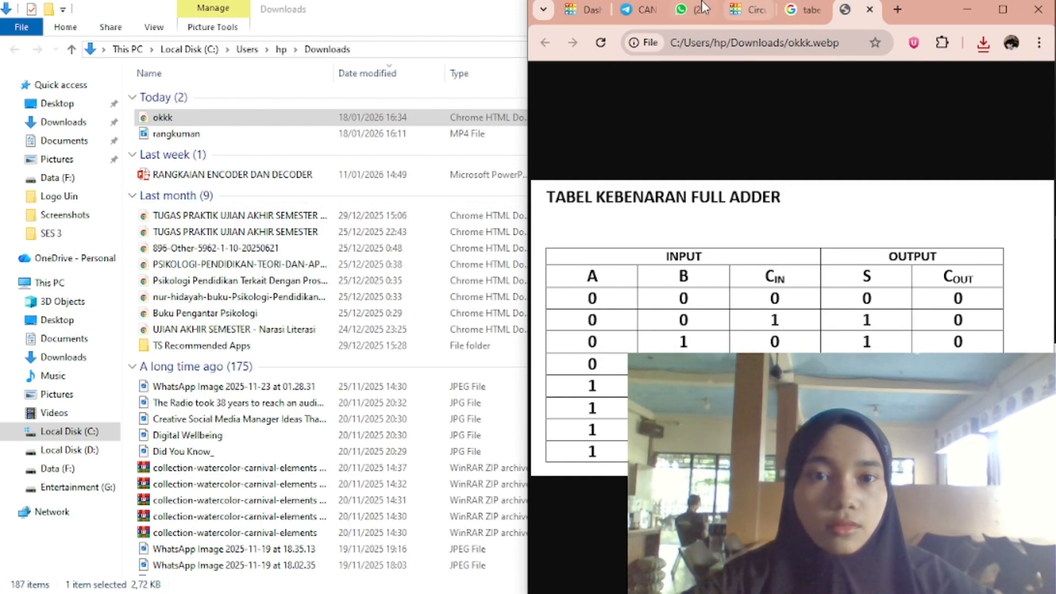
pyautogui.click(744, 10)
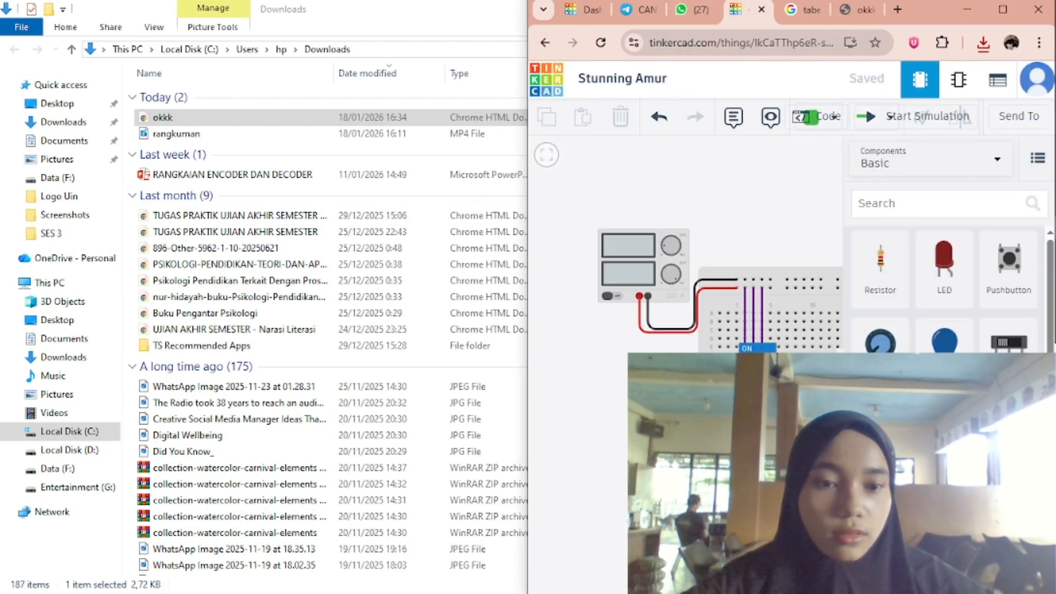
pyautogui.click(839, 364)
pyautogui.press('super+Left')
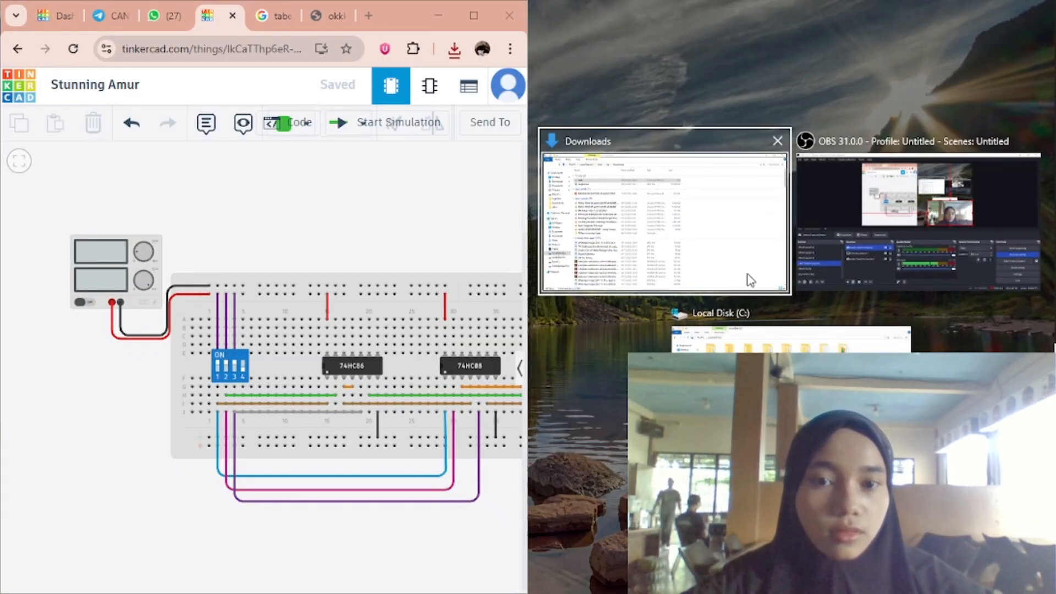
pyautogui.click(664, 220)
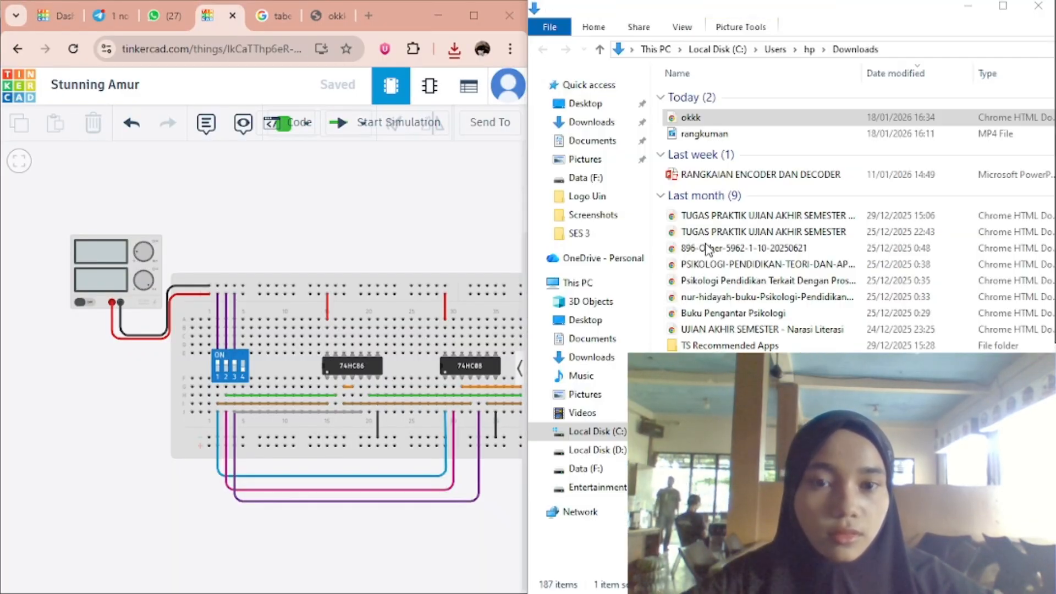
pyautogui.doubleClick(689, 119)
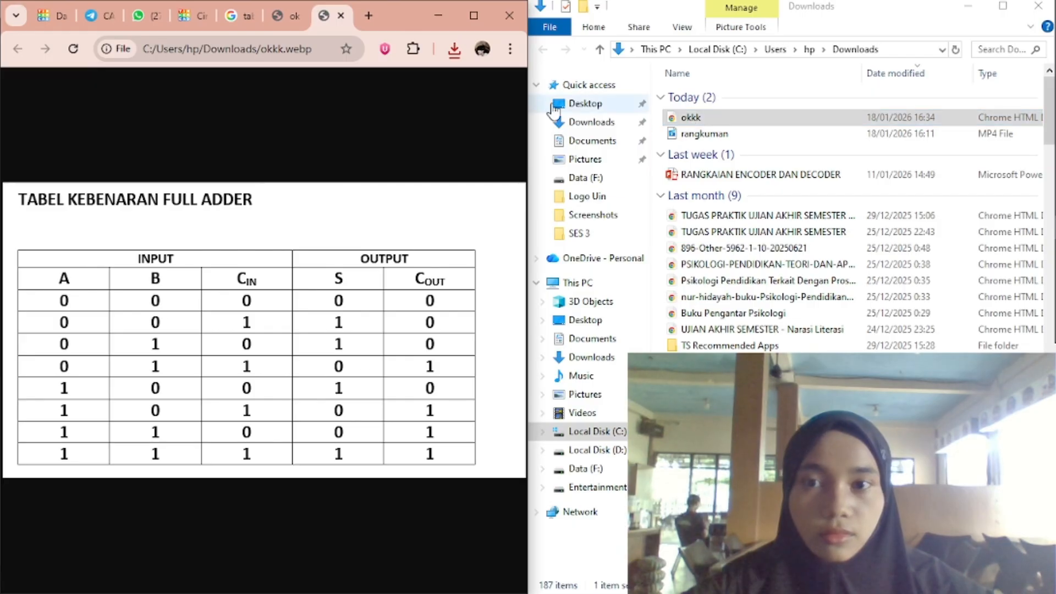
# Detach the okkk image into its own browser window and tile it side by side with the Tinkercad circuit.
pyautogui.click(472, 15)
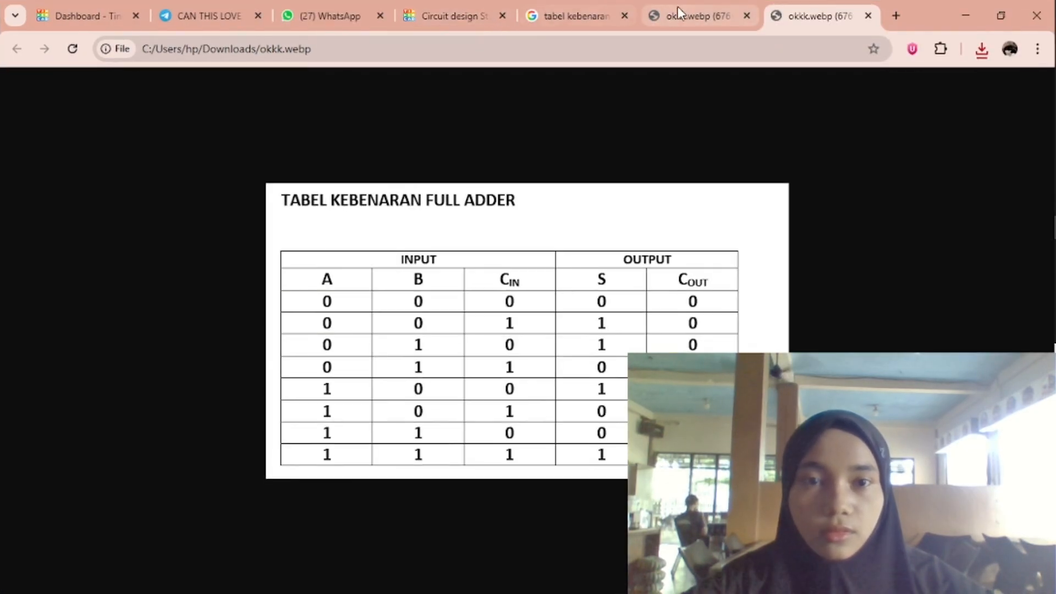
pyautogui.moveTo(756, 120); pyautogui.dragTo(1055, 237)
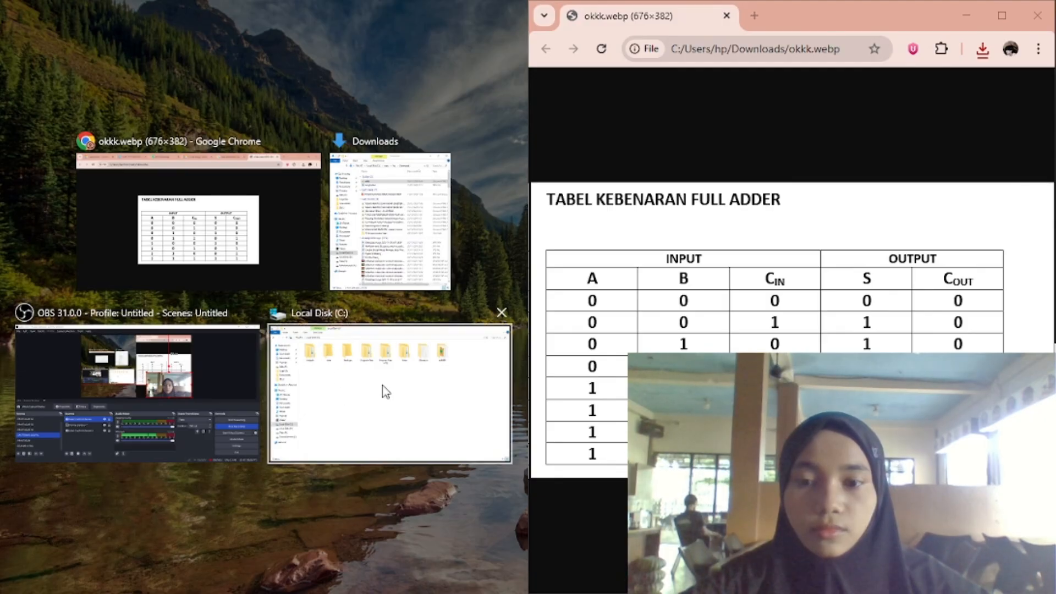
pyautogui.click(198, 212)
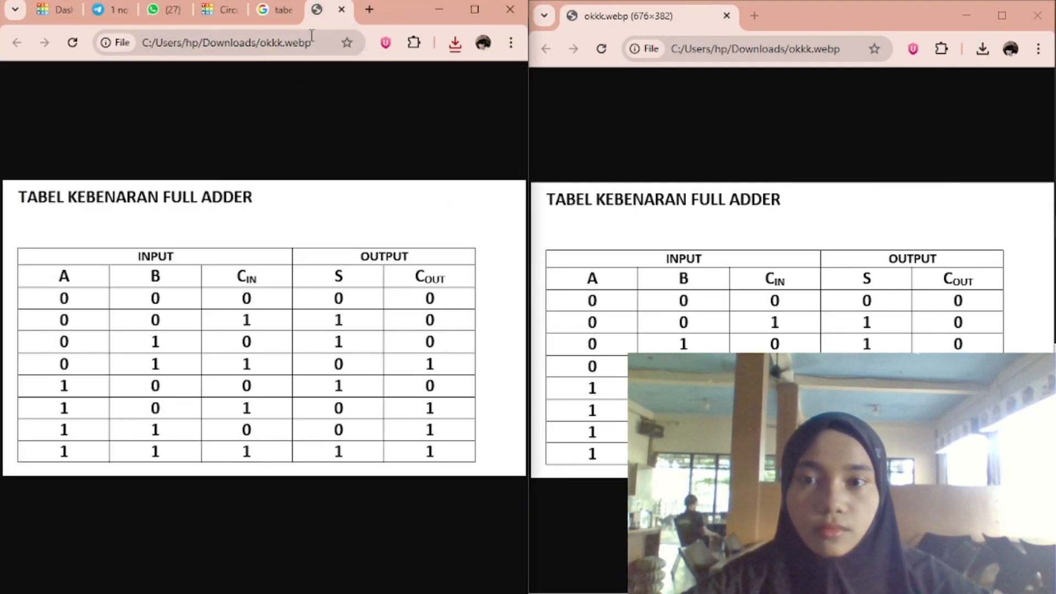
pyautogui.click(223, 12)
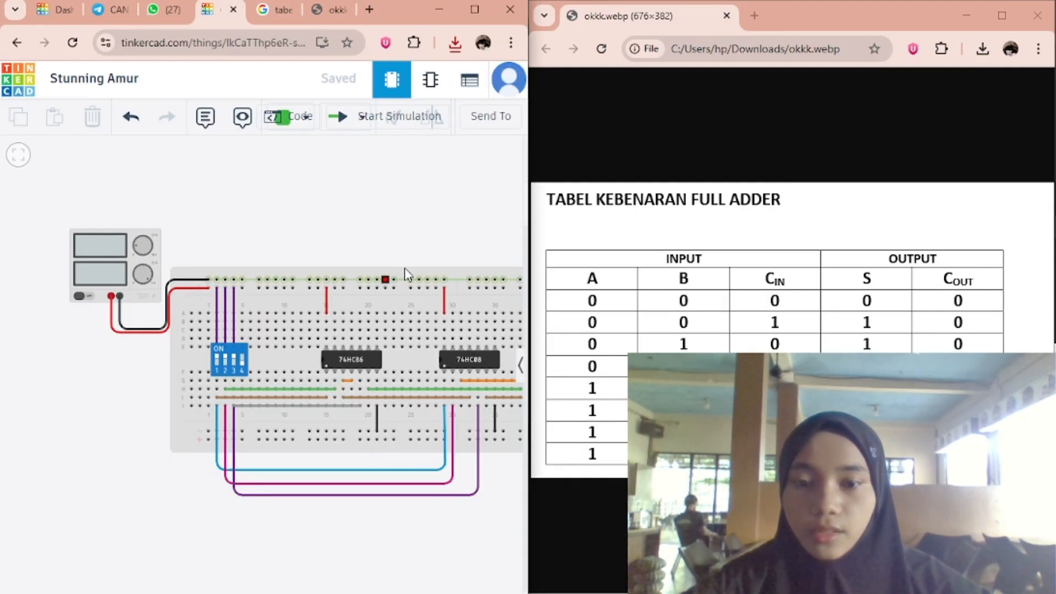
# Start the simulation with the whole breadboard in view and toggle DIP switch 1 to compare the LEDs with the truth table.
pyautogui.moveTo(396, 213); pyautogui.dragTo(248, 200)
pyautogui.scroll(-1, 222, 190)
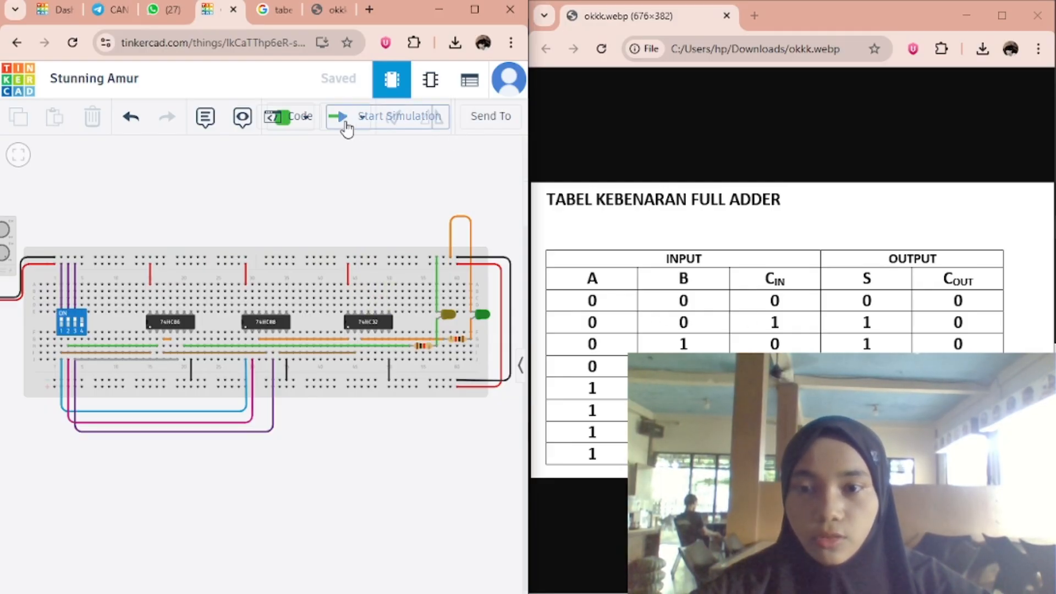
pyautogui.click(367, 123)
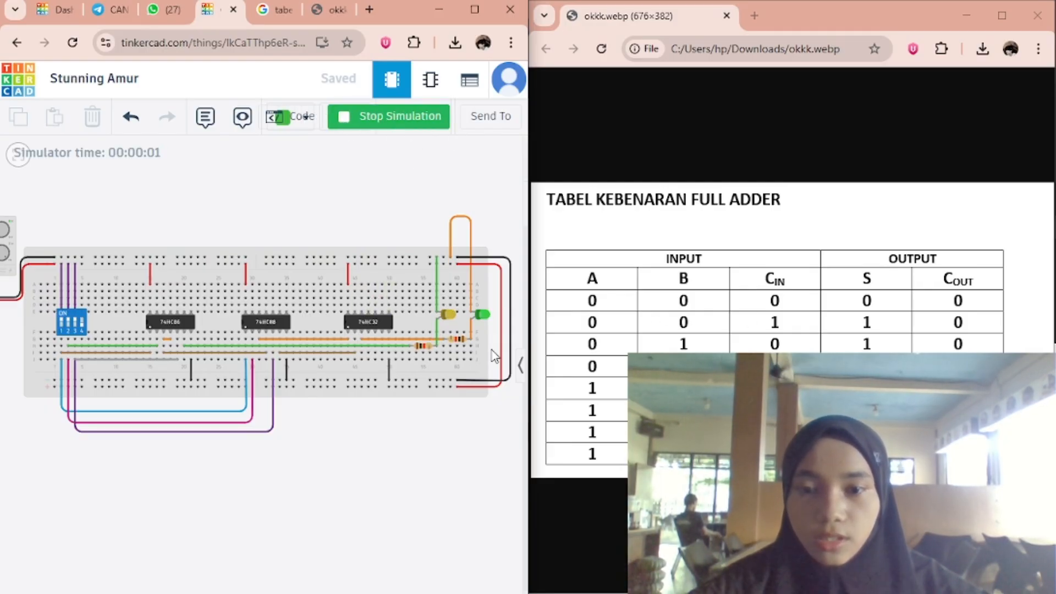
pyautogui.click(61, 324)
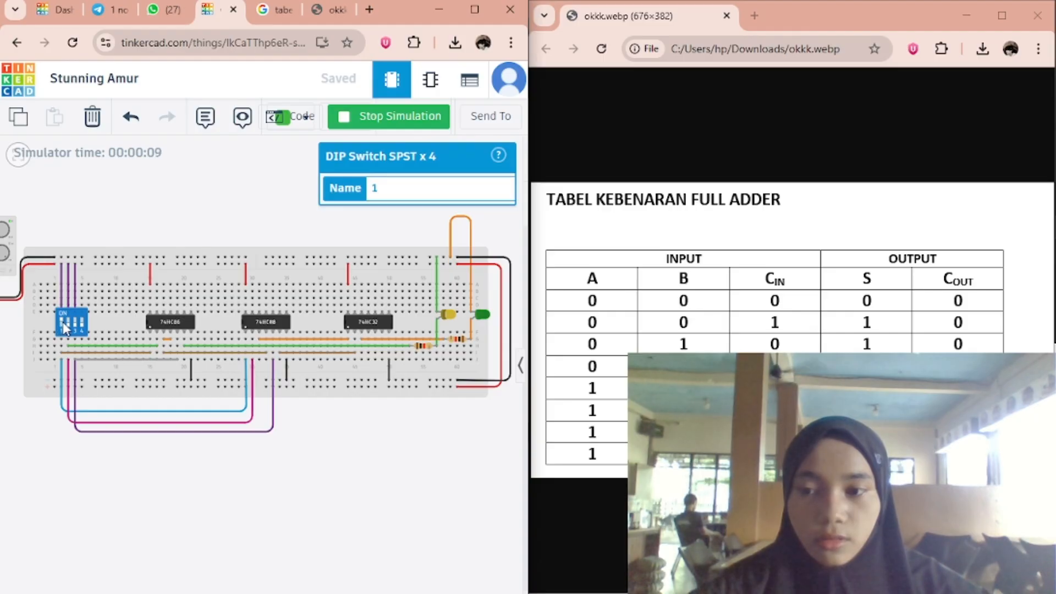
pyautogui.click(62, 322)
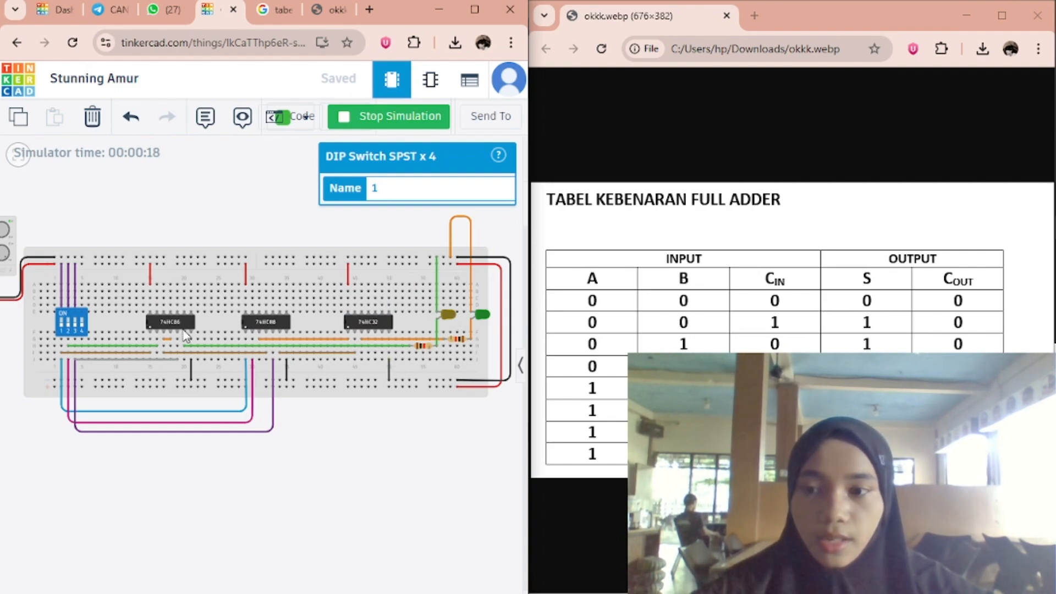
# Check further truth table rows against the LEDs by toggling DIP switches 1, 2 and 3 in different combinations.
pyautogui.click(77, 325)
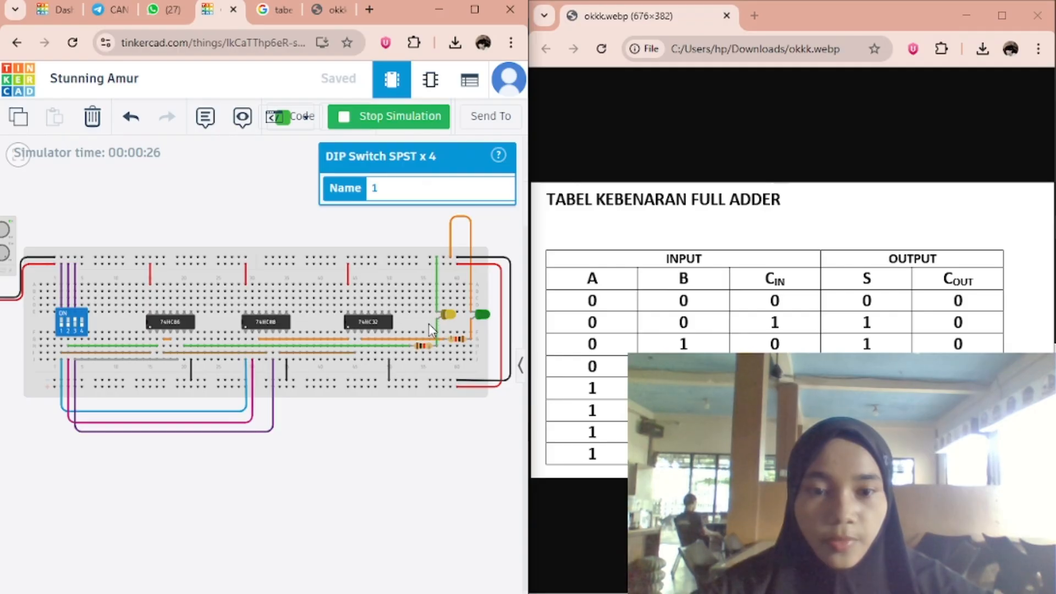
pyautogui.click(76, 327)
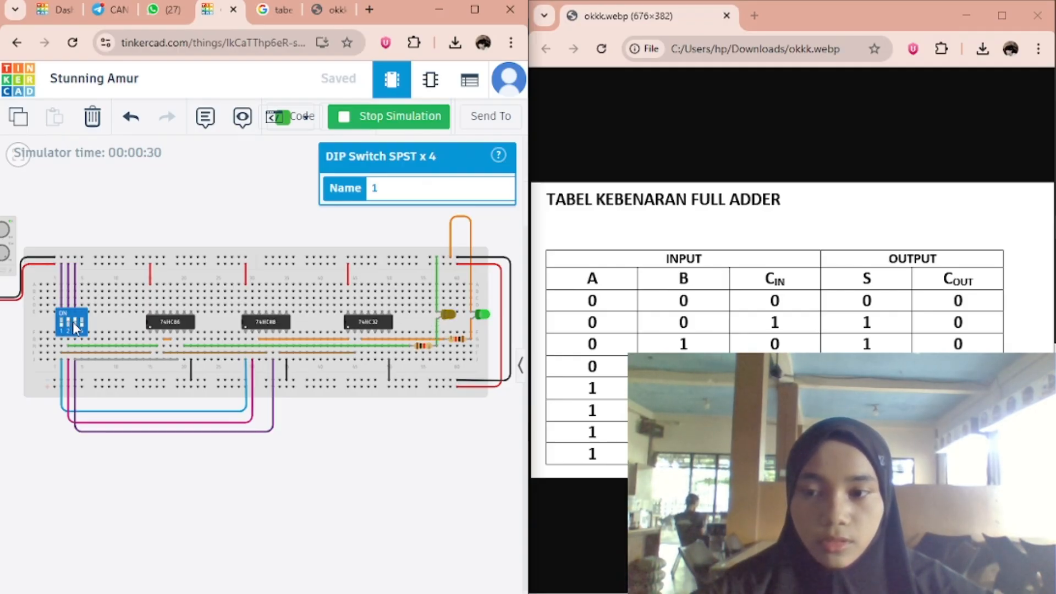
pyautogui.click(75, 327)
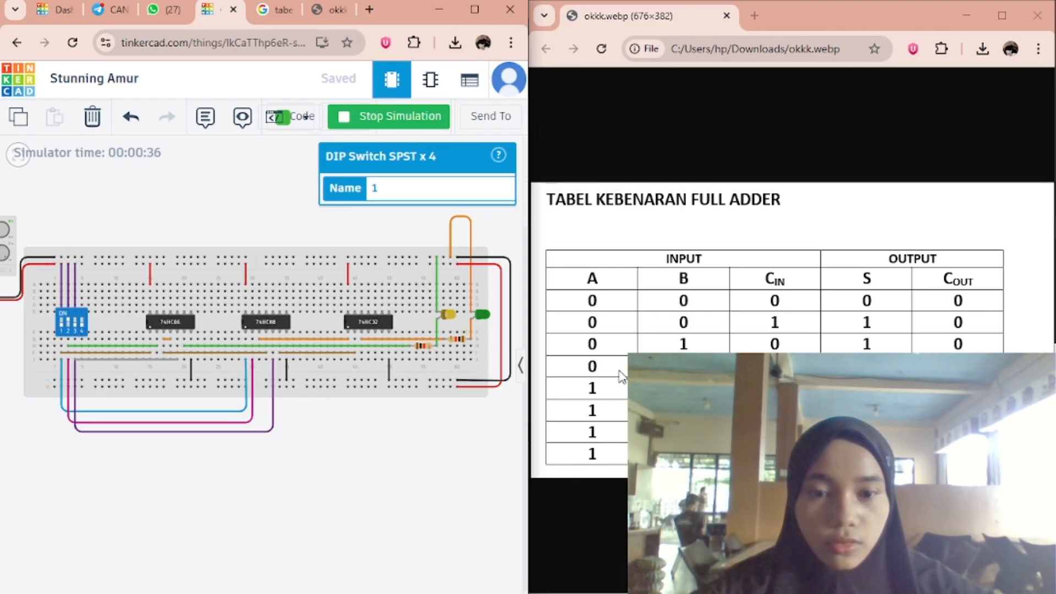
pyautogui.click(79, 326)
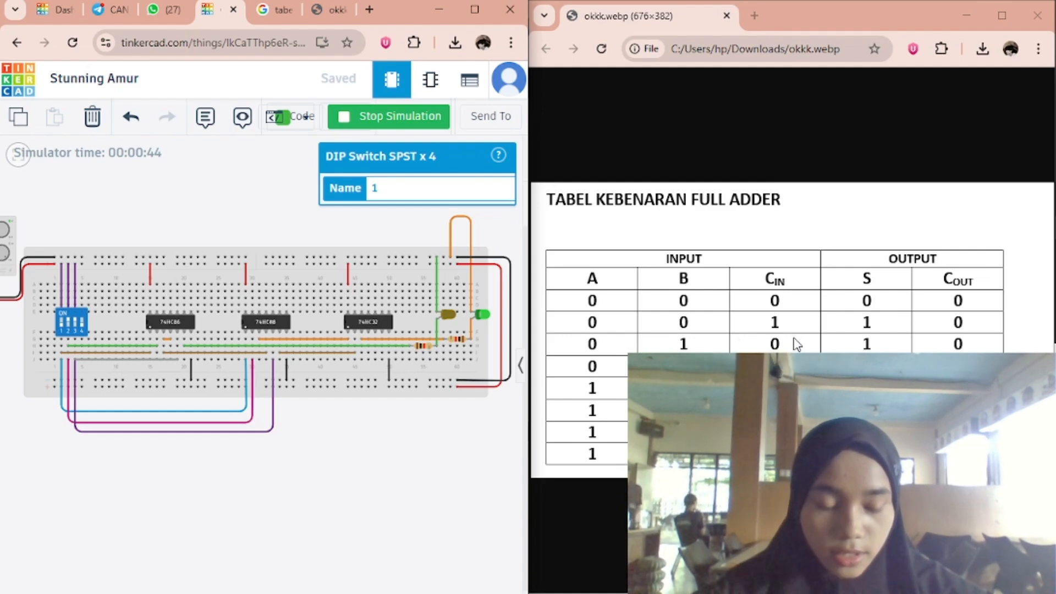
pyautogui.click(69, 328)
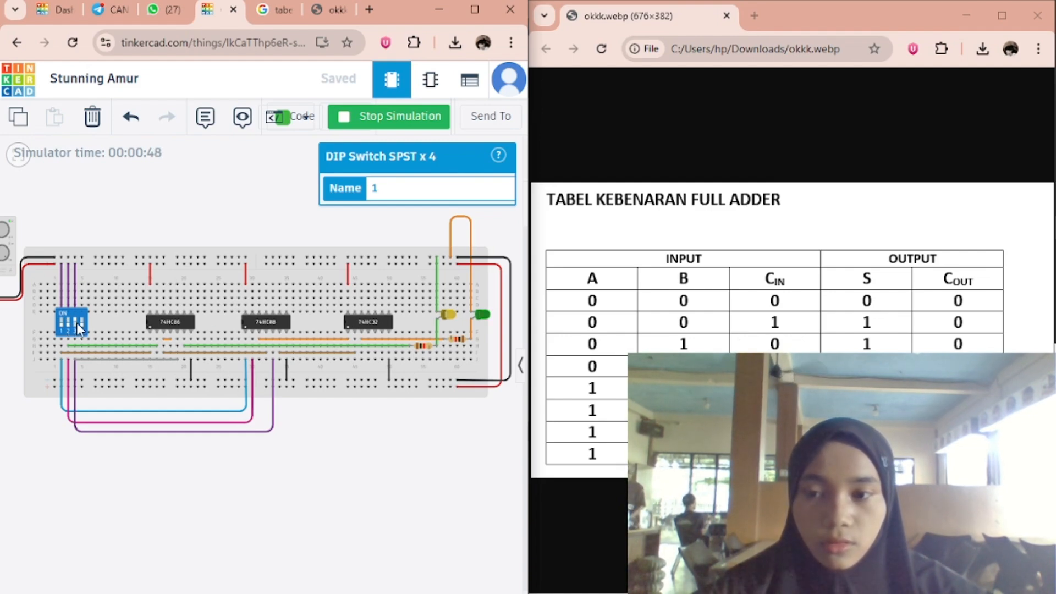
pyautogui.click(77, 328)
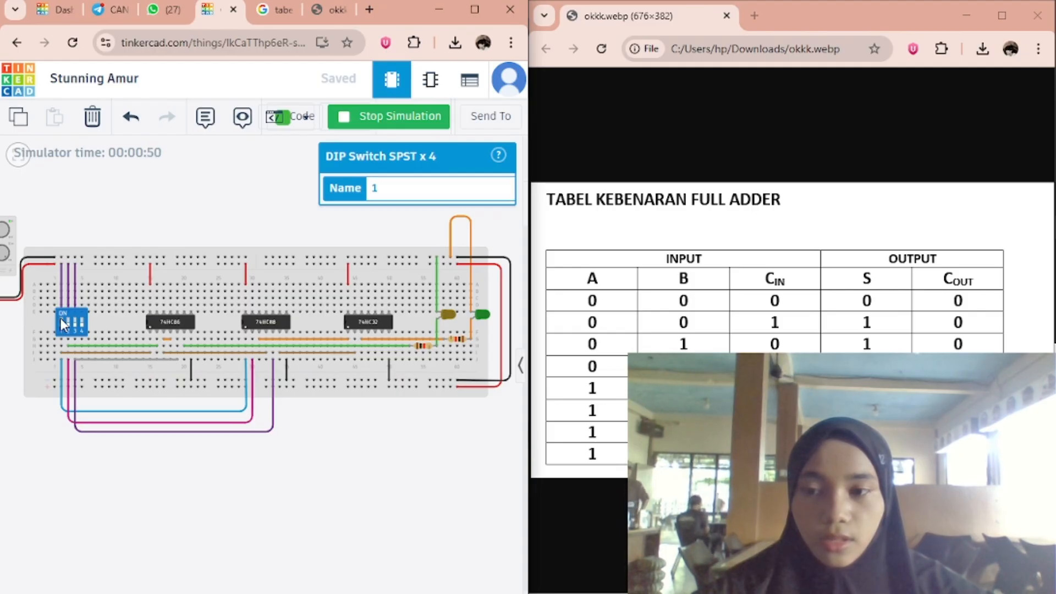
pyautogui.click(62, 324)
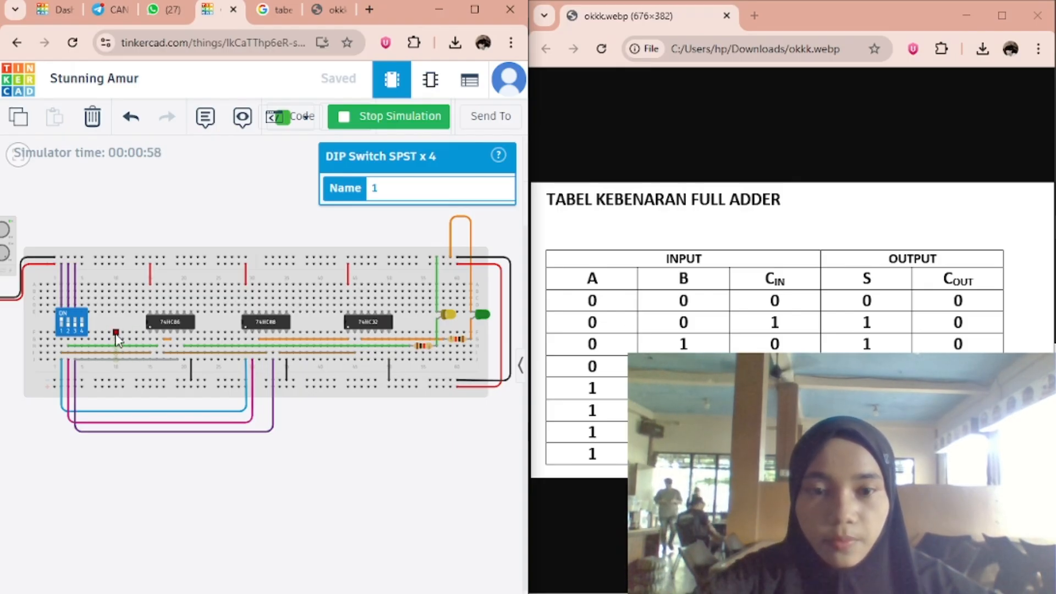
pyautogui.click(78, 327)
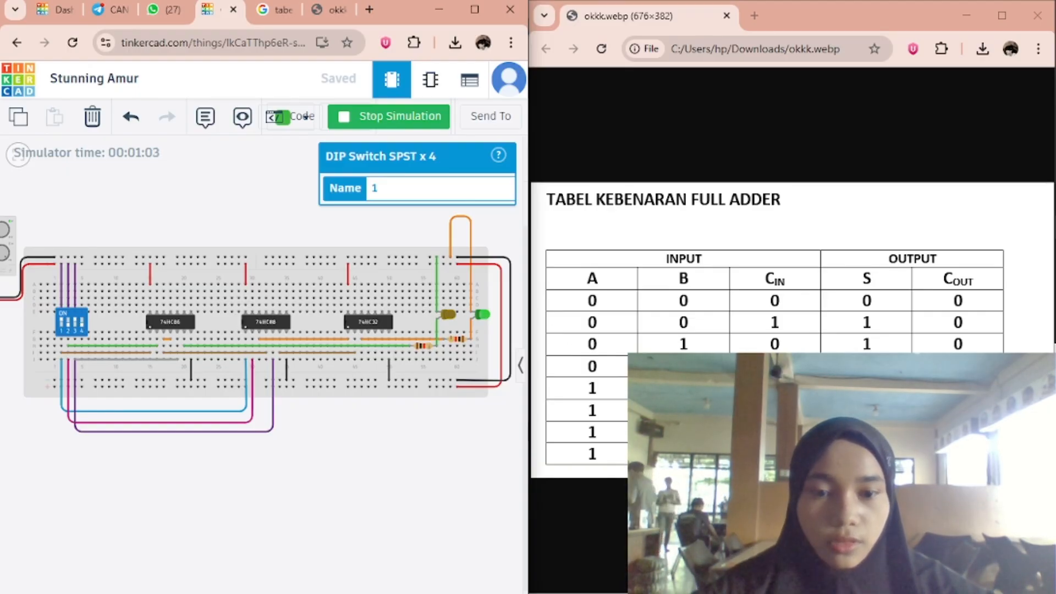
pyautogui.click(68, 321)
pyautogui.click(75, 324)
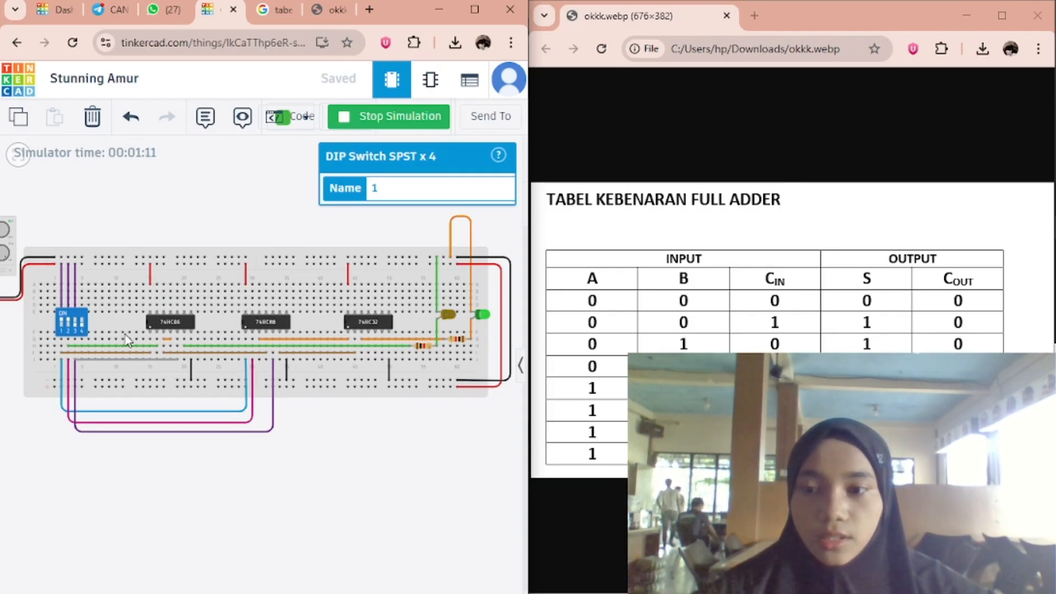
pyautogui.click(75, 324)
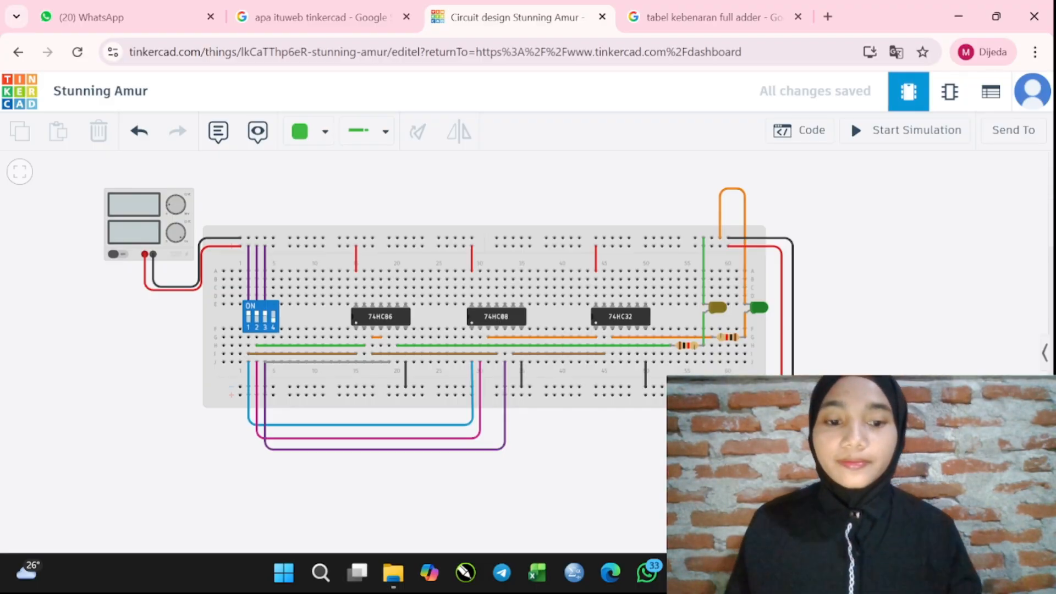
pyautogui.moveTo(719, 573)
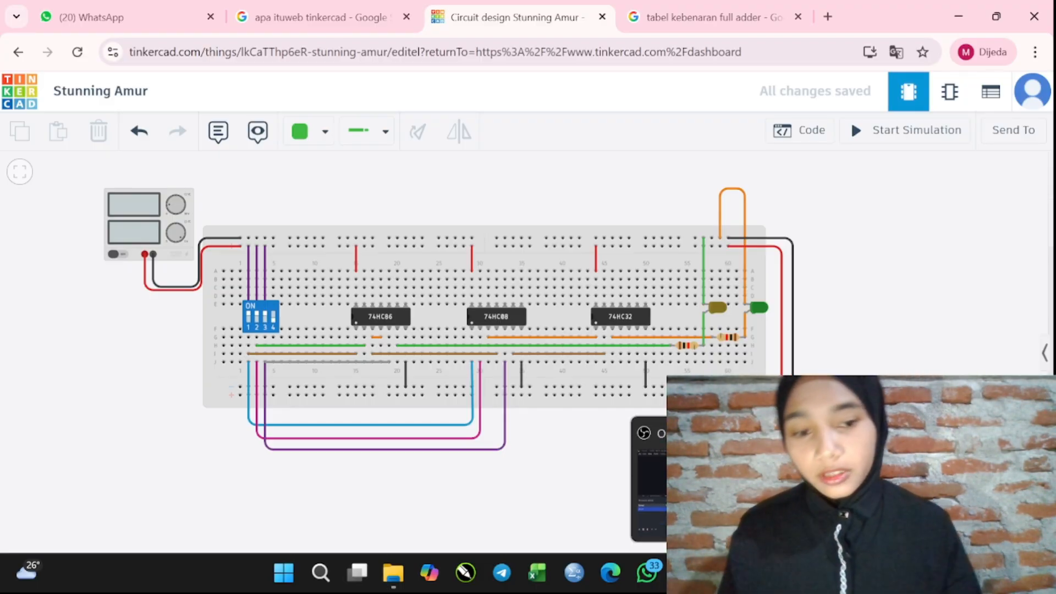
pyautogui.click(719, 573)
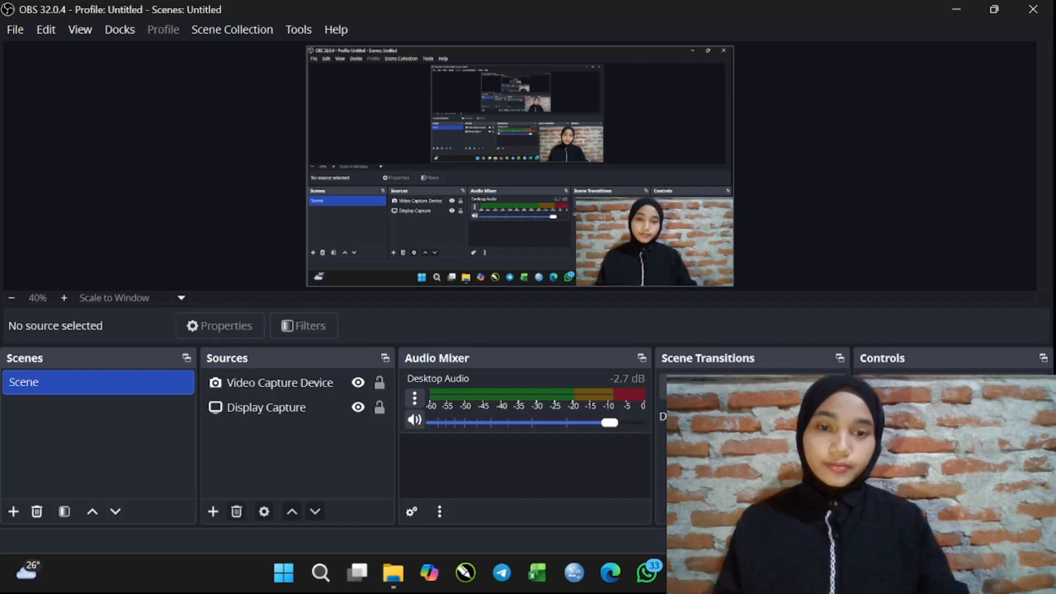